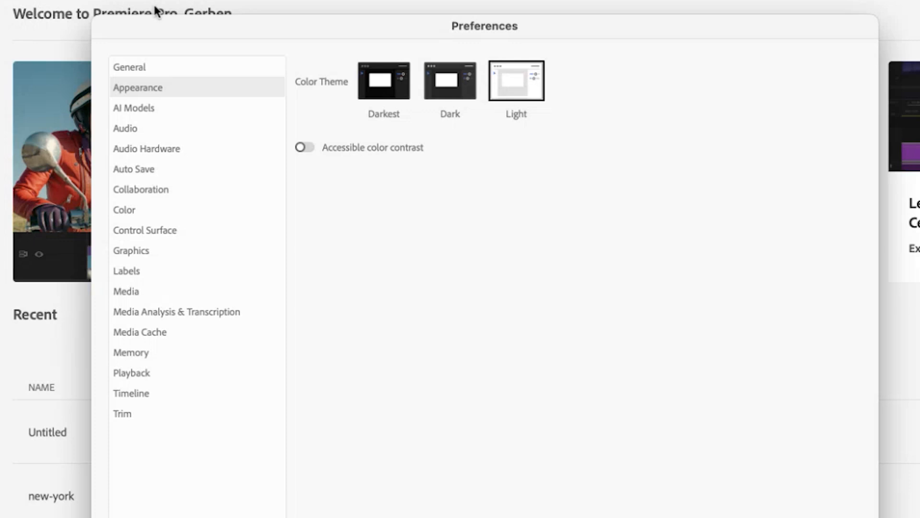
# Step: Compare the Light, Dark and Darkest color themes and set the interface to Dark
pyautogui.click(446, 98)
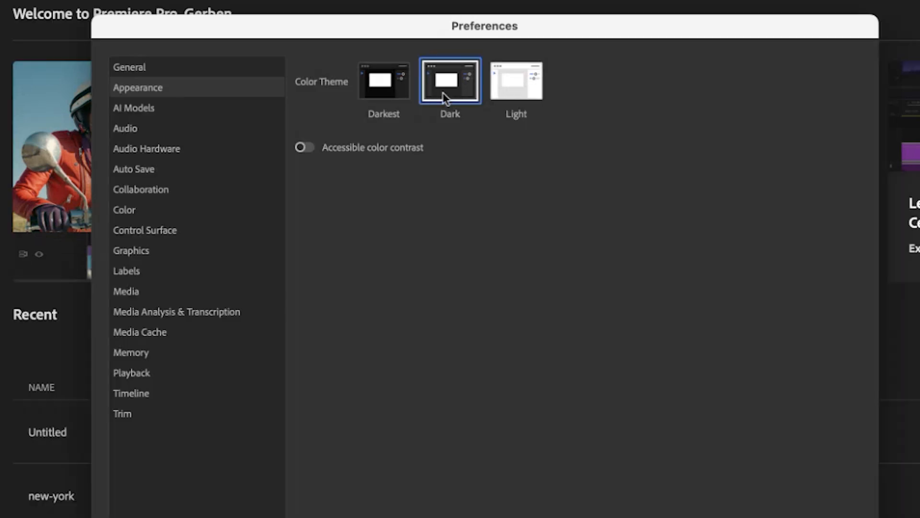
pyautogui.click(498, 84)
pyautogui.click(448, 75)
pyautogui.click(376, 79)
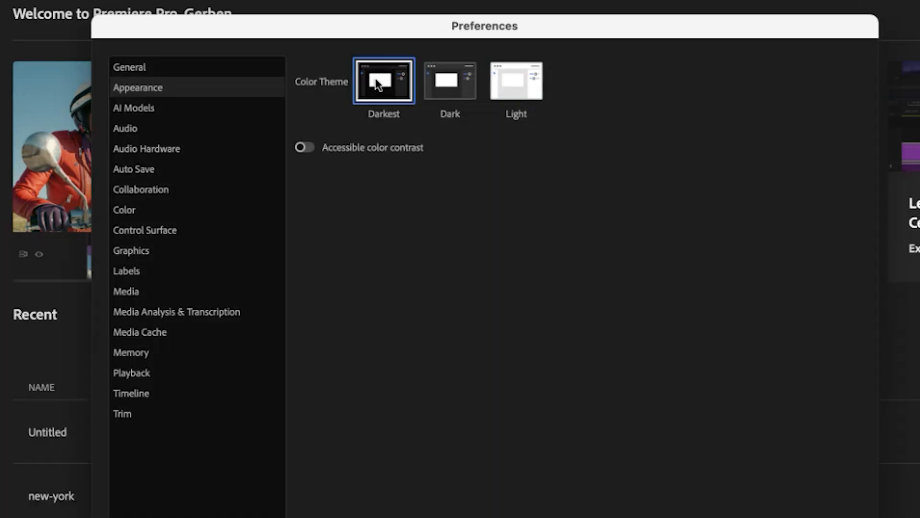
pyautogui.click(424, 75)
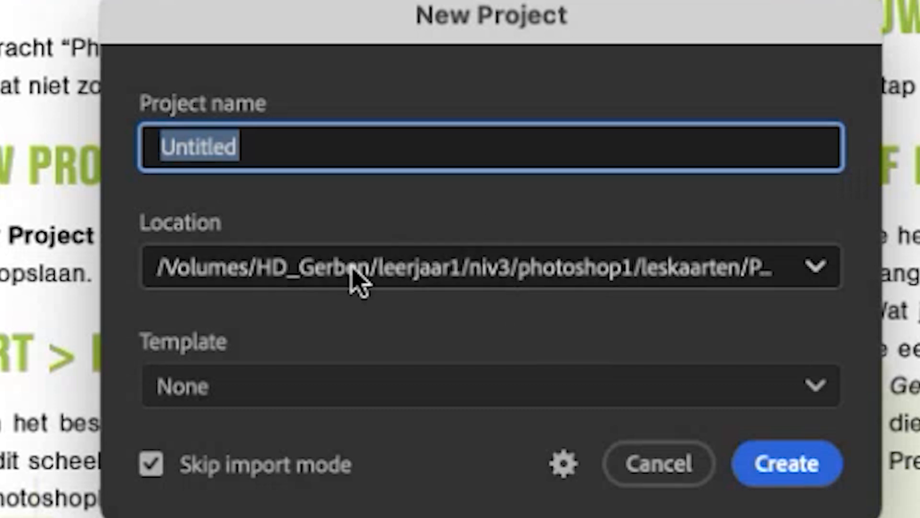
# Step: Name the new project New-York followed by the student number, keep the template at None, and create it
pyautogui.press('BackSpace')
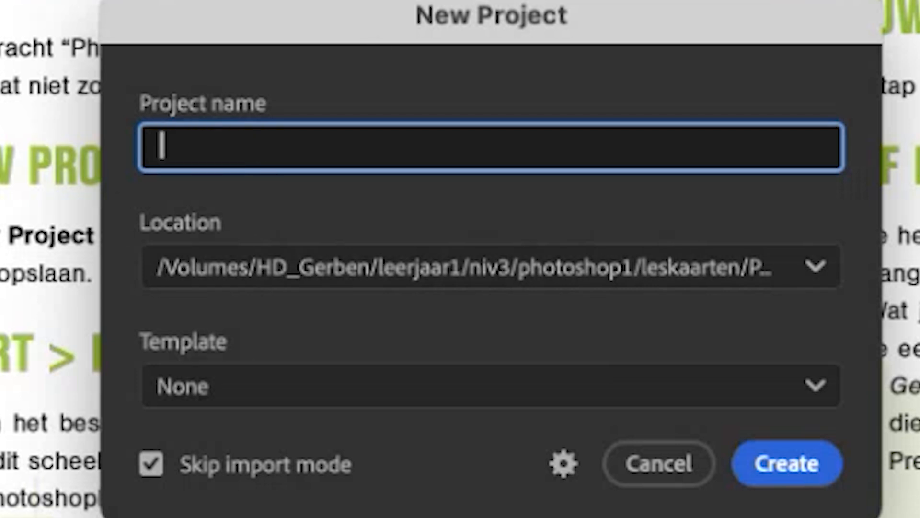
pyautogui.write('New')
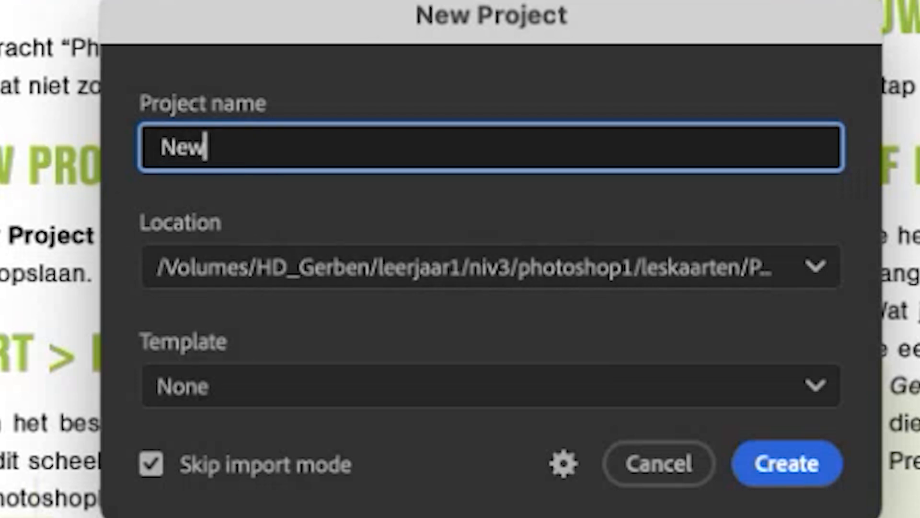
pyautogui.write('-Yor')
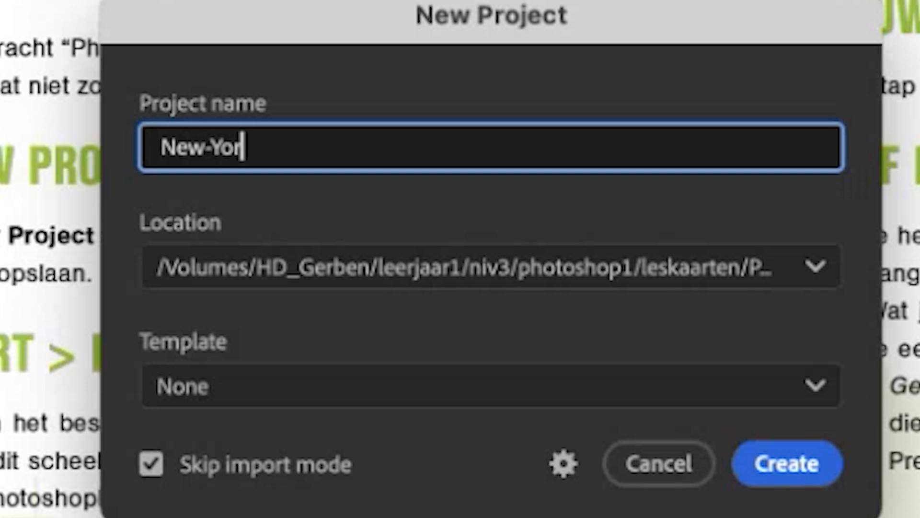
pyautogui.write('k-09')
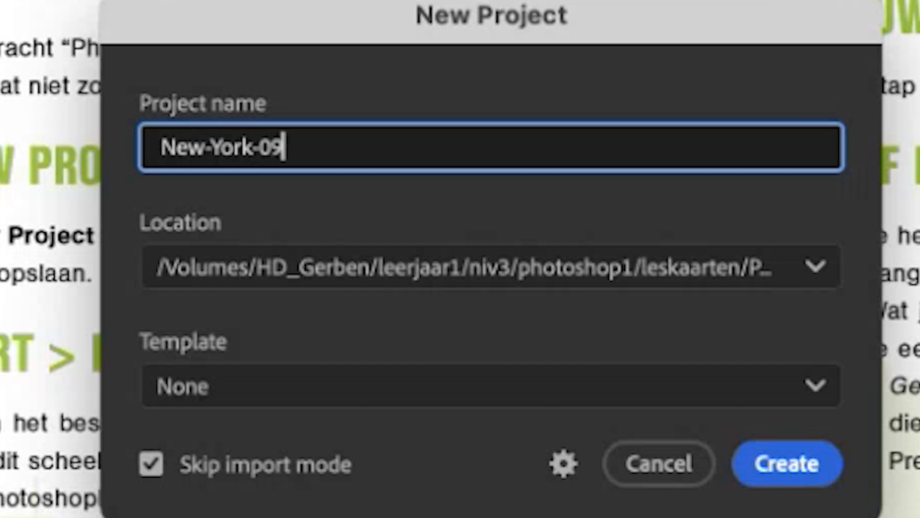
pyautogui.write('1276')
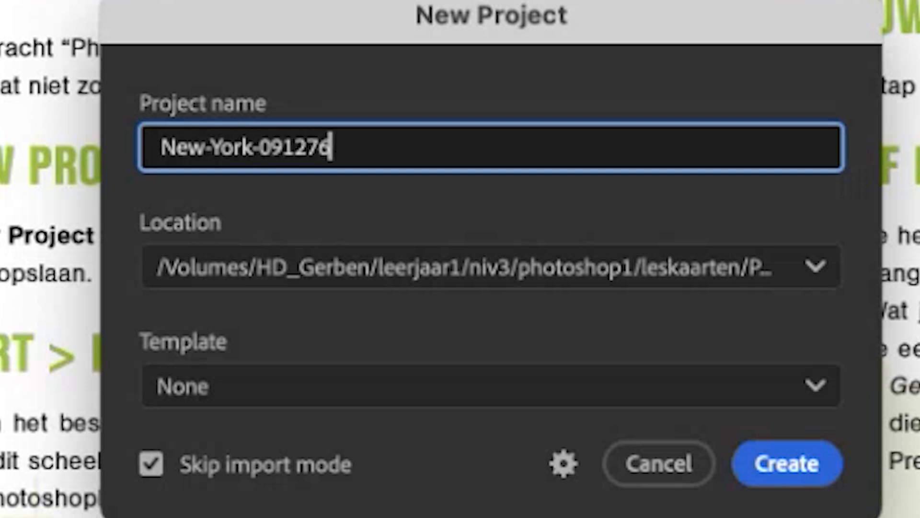
pyautogui.click(798, 468)
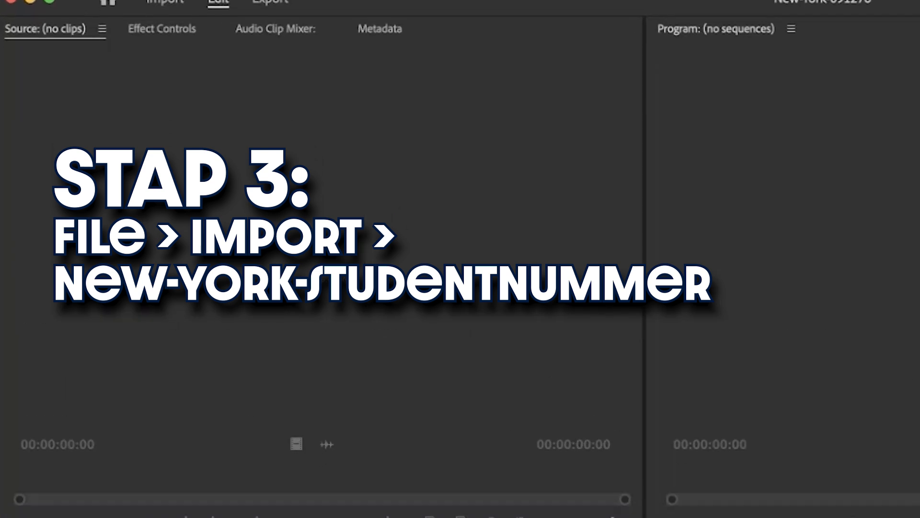
# Step: Search this Mac for "new-york" and open the recent New-York PSD that carries the student number for import
pyautogui.click(151, 0)
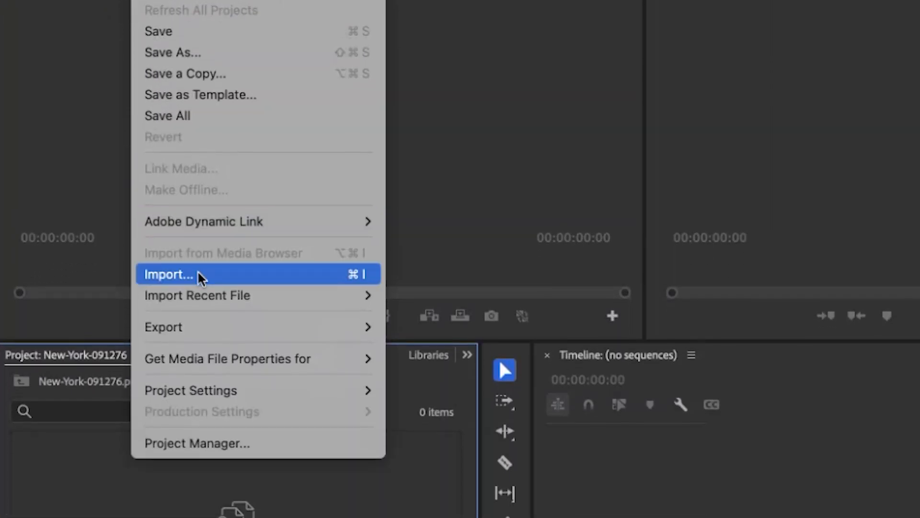
pyautogui.click(197, 274)
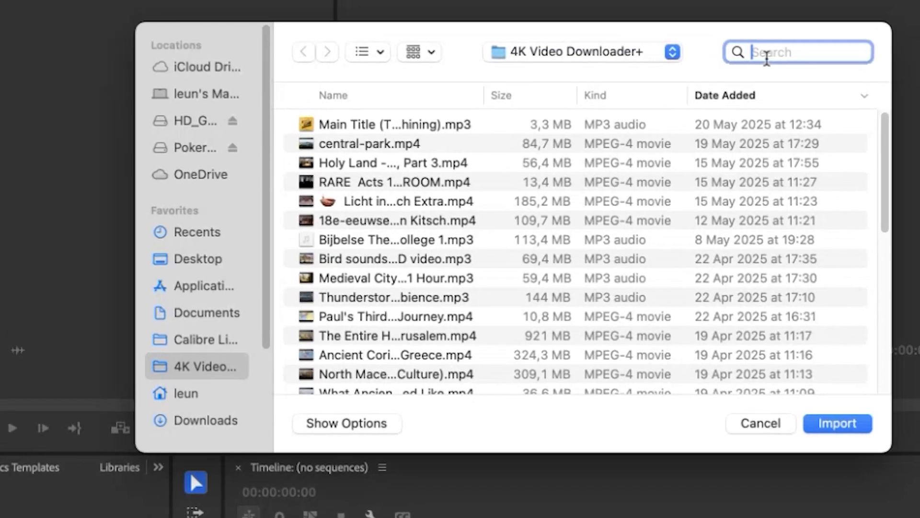
pyautogui.write('new-yort')
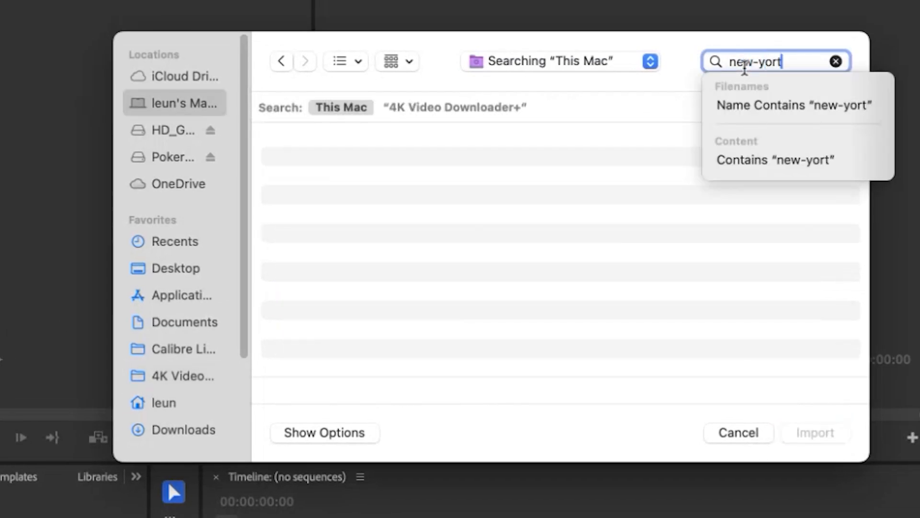
pyautogui.press('BackSpace')
pyautogui.write('k')
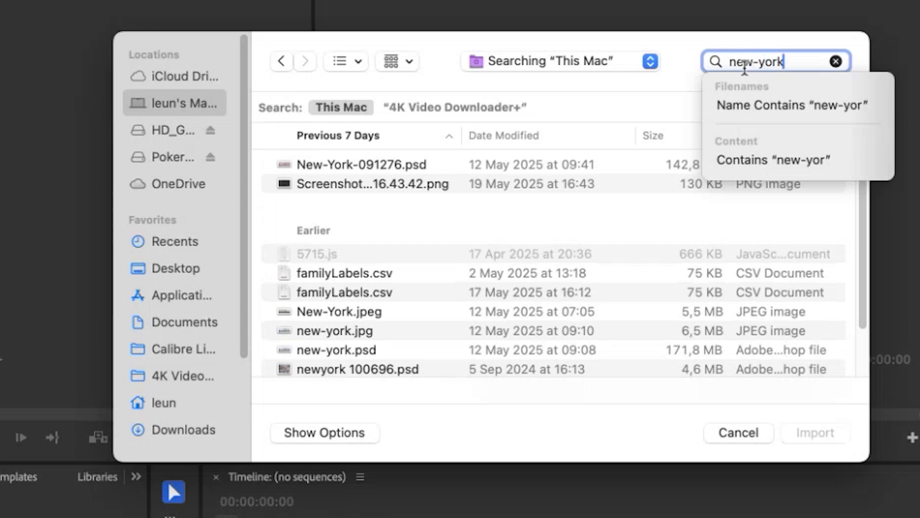
pyautogui.click(403, 165)
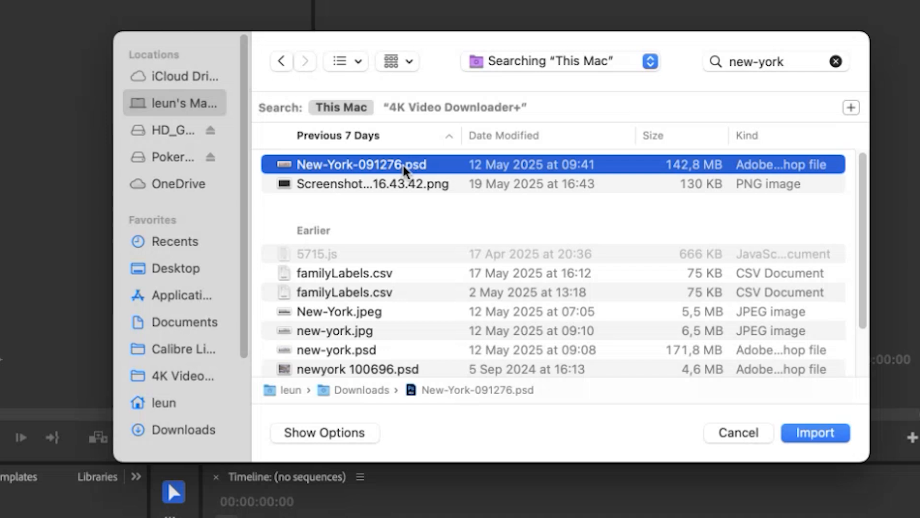
pyautogui.doubleClick(404, 166)
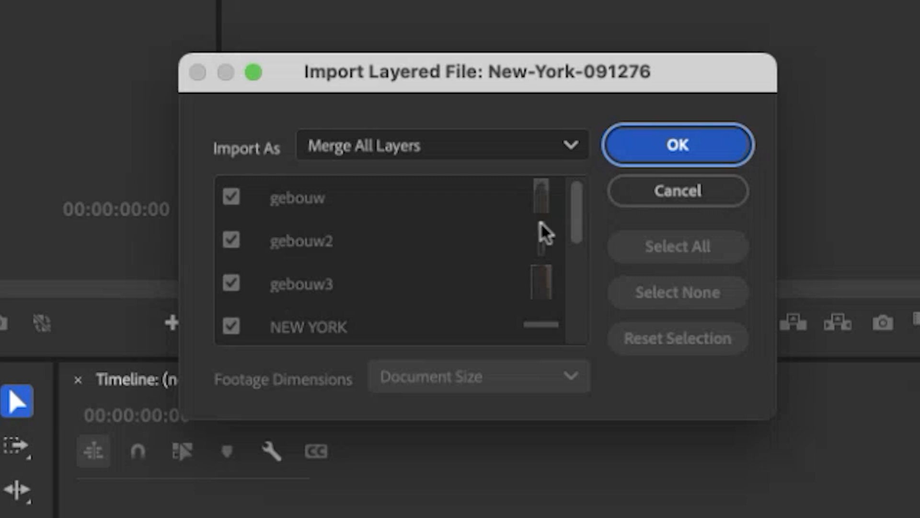
# Step: Import the layered Photoshop file as Individual Layers at Document Size with all layers included
pyautogui.moveTo(576, 216); pyautogui.dragTo(588, 189)
pyautogui.click(518, 147)
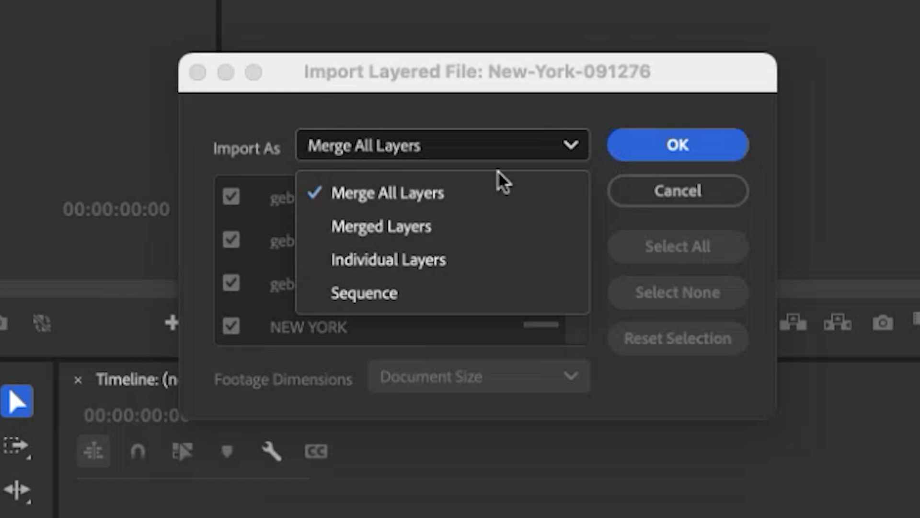
pyautogui.click(437, 247)
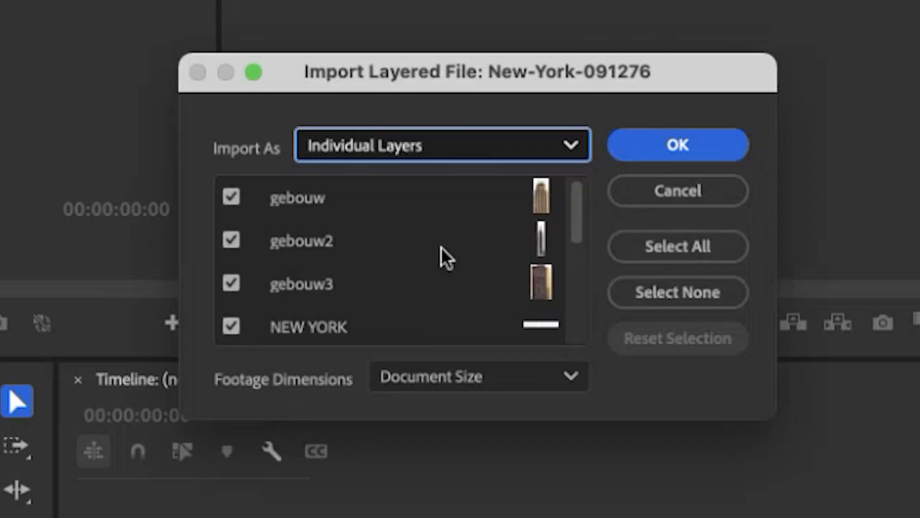
pyautogui.moveTo(577, 211); pyautogui.dragTo(602, 192)
pyautogui.click(657, 145)
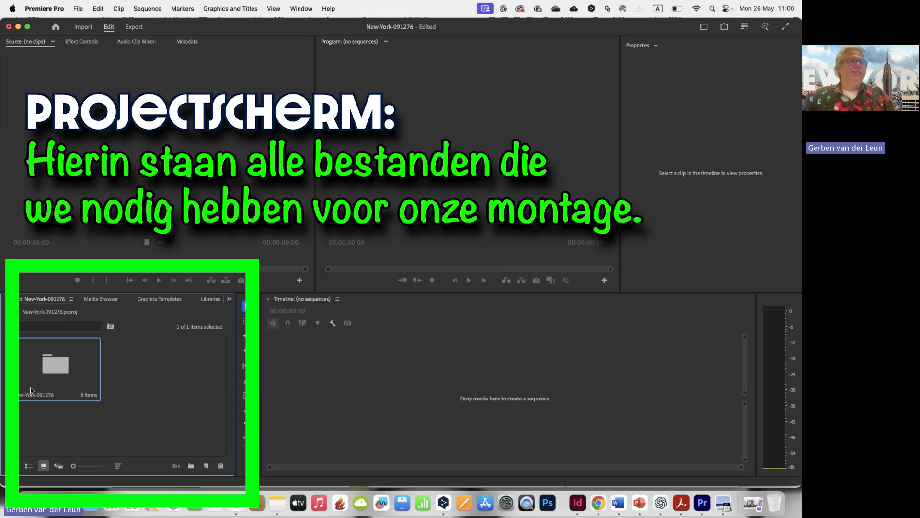
# Step: Open the imported New-York bin and preview the Sky layer in the Source Monitor
pyautogui.doubleClick(53, 370)
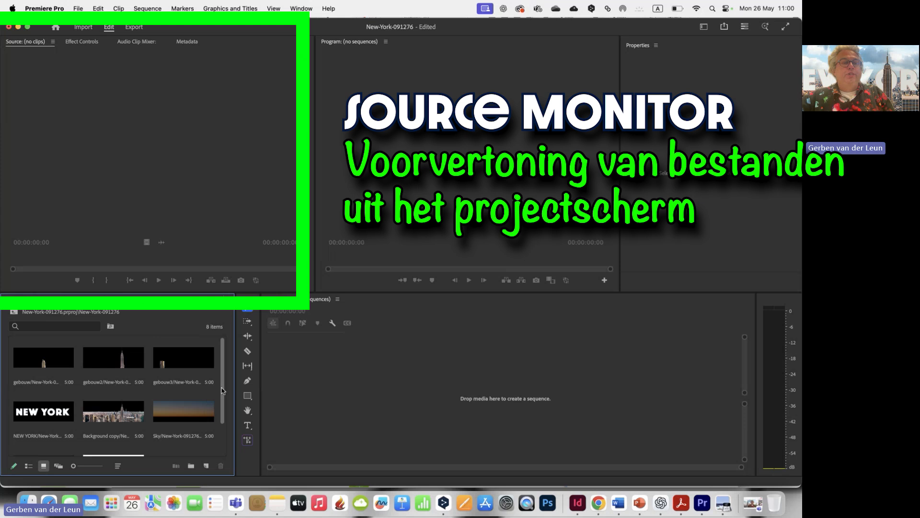
pyautogui.scroll(-2, 225, 407)
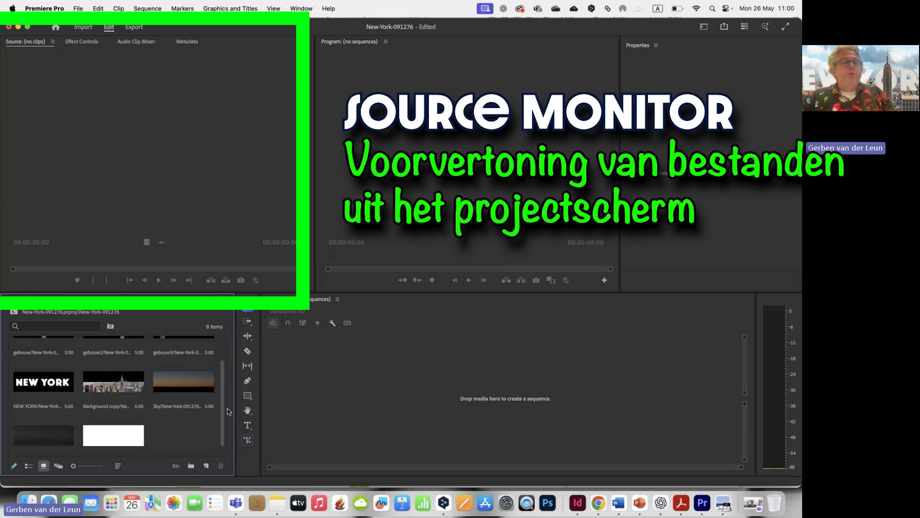
pyautogui.doubleClick(183, 386)
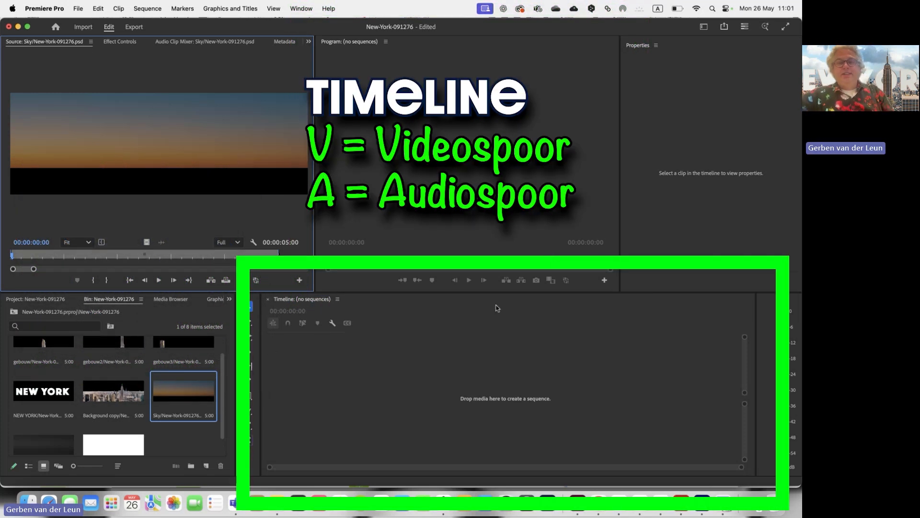
pyautogui.click(770, 367)
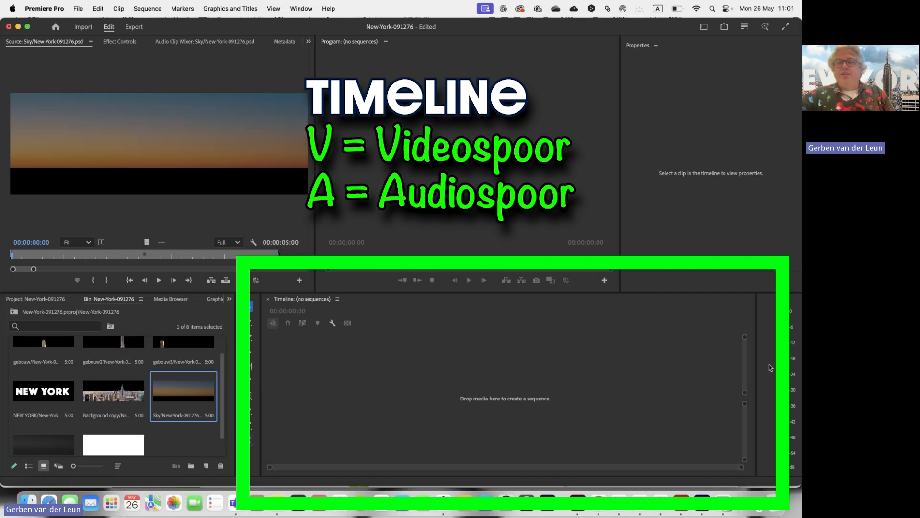
pyautogui.click(282, 356)
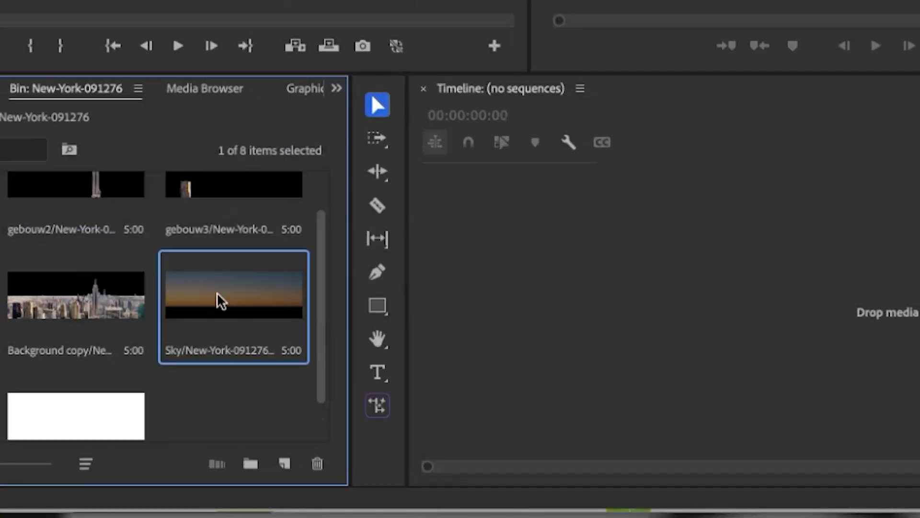
# Step: Create a sequence from the Sky layer in the empty timeline and enlarge the timeline area
pyautogui.moveTo(220, 300); pyautogui.dragTo(551, 339)
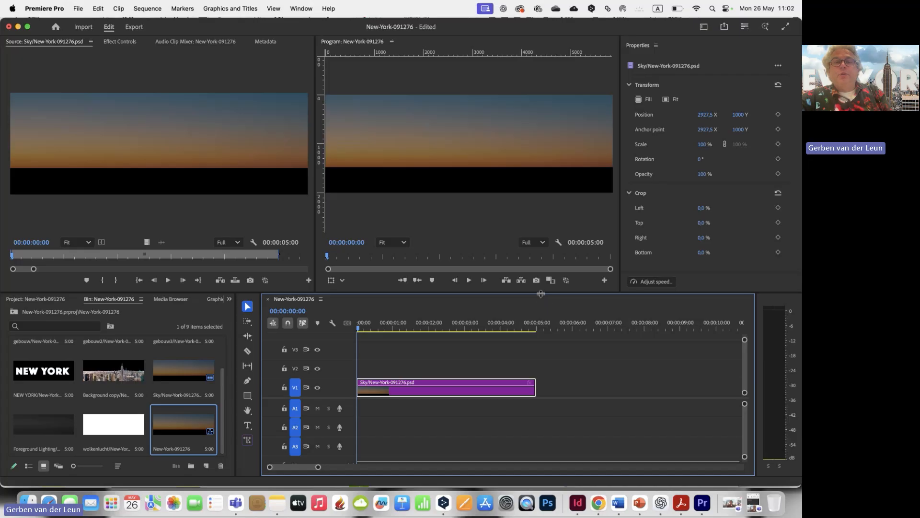
pyautogui.moveTo(537, 292); pyautogui.dragTo(534, 212)
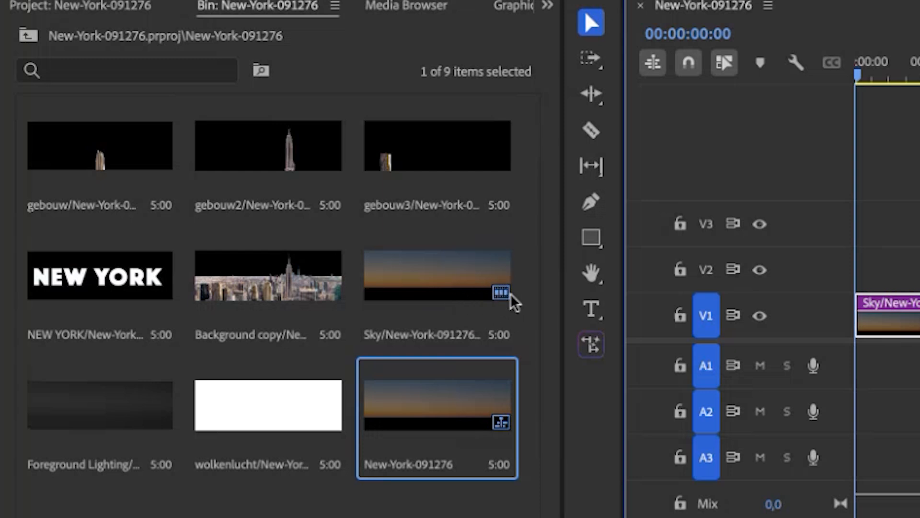
# Step: Place the Background copy layer on track V2 and the NEW YORK title layer on V3, both starting at 00:00:00:00
pyautogui.moveTo(497, 294)
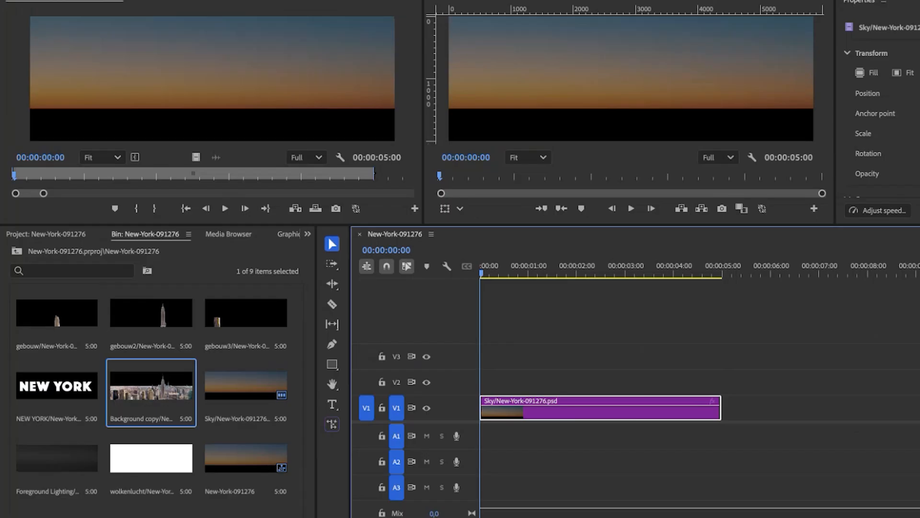
pyautogui.click(153, 399)
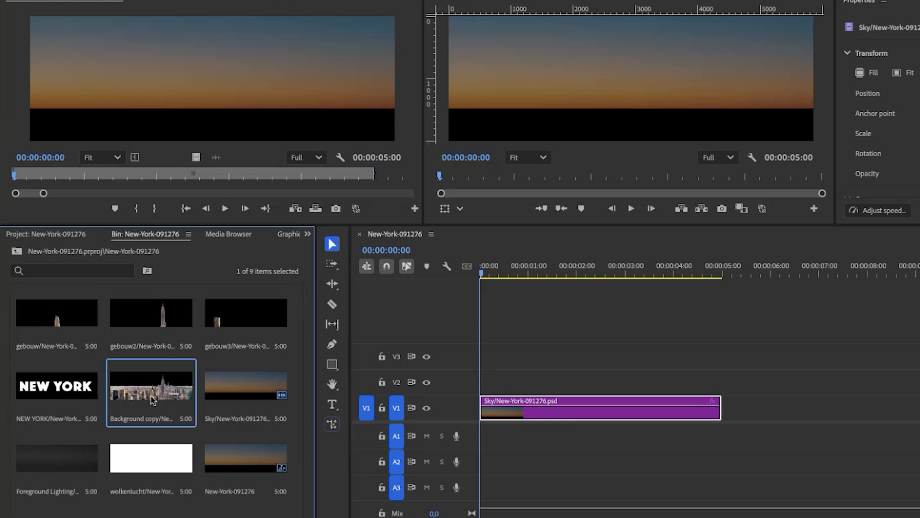
pyautogui.moveTo(169, 395); pyautogui.dragTo(485, 384)
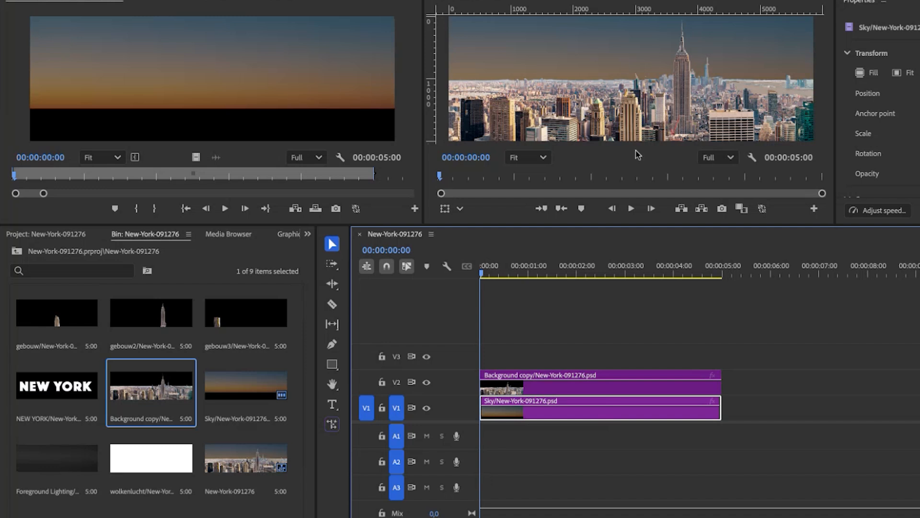
pyautogui.click(48, 392)
pyautogui.moveTo(48, 392); pyautogui.dragTo(460, 358)
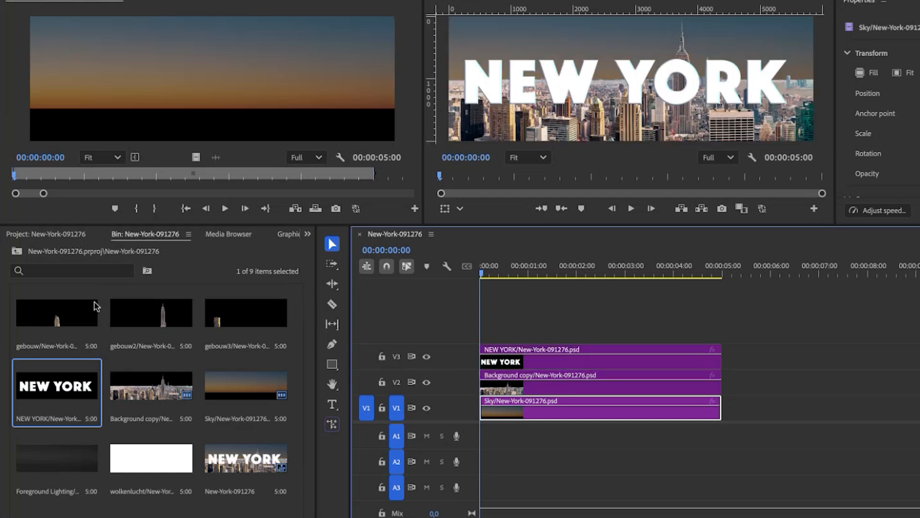
# Step: Stack gebouw3, gebouw2 and gebouw on tracks V4, V5 and V6 from 00:00:00:00 and deselect the Sky clip
pyautogui.click(238, 325)
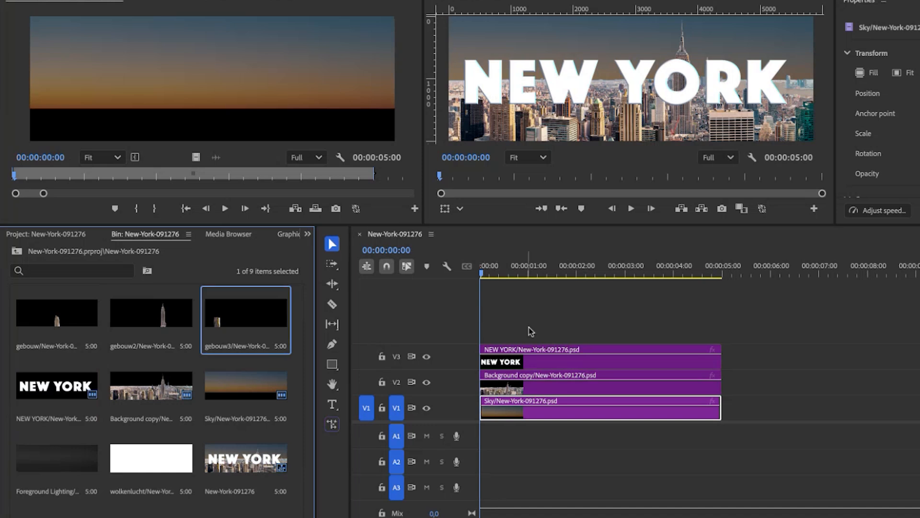
pyautogui.moveTo(233, 324); pyautogui.dragTo(479, 326)
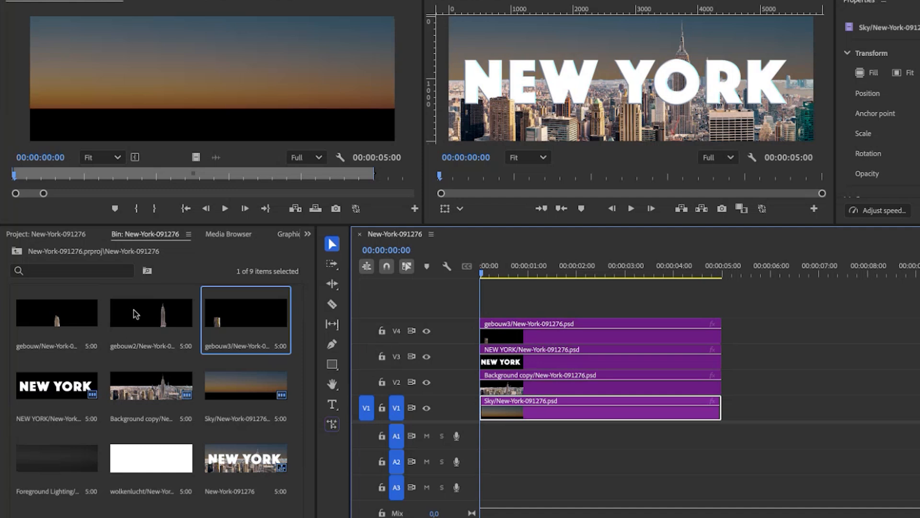
pyautogui.moveTo(133, 310); pyautogui.dragTo(469, 315)
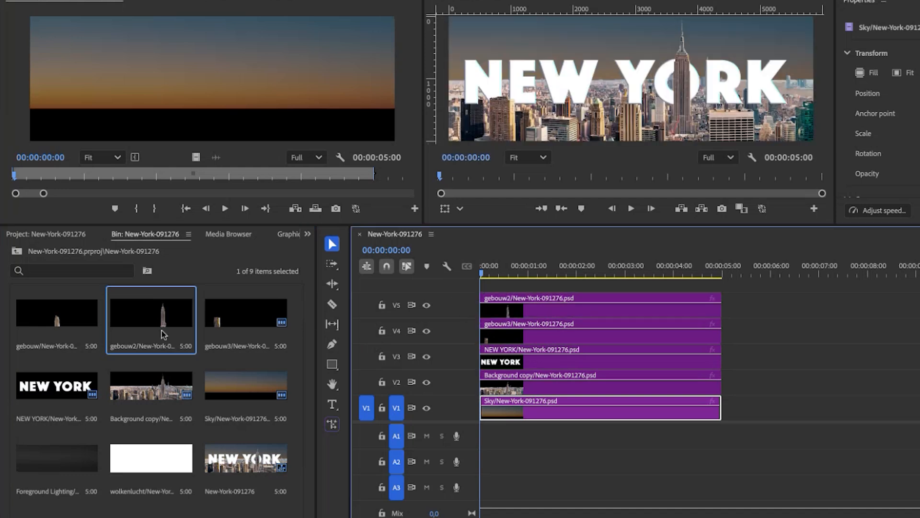
pyautogui.moveTo(51, 320); pyautogui.dragTo(453, 289)
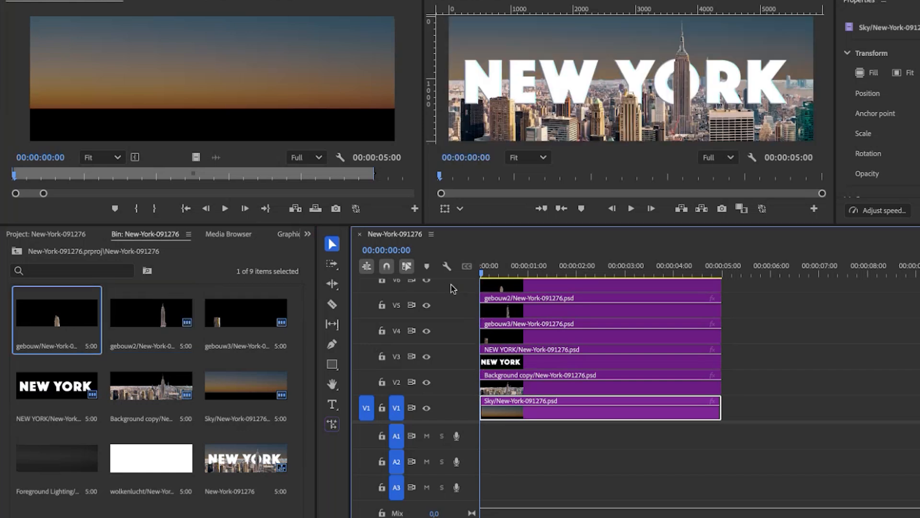
pyautogui.click(628, 209)
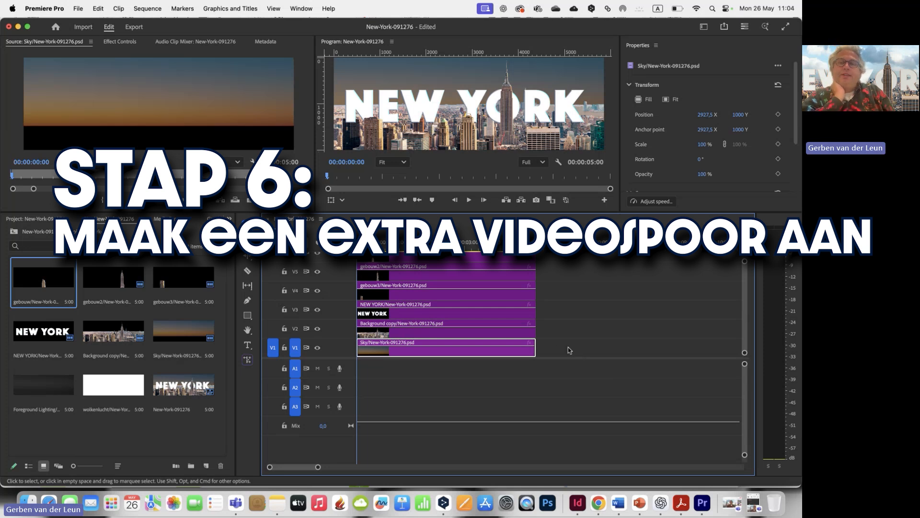
pyautogui.click(568, 351)
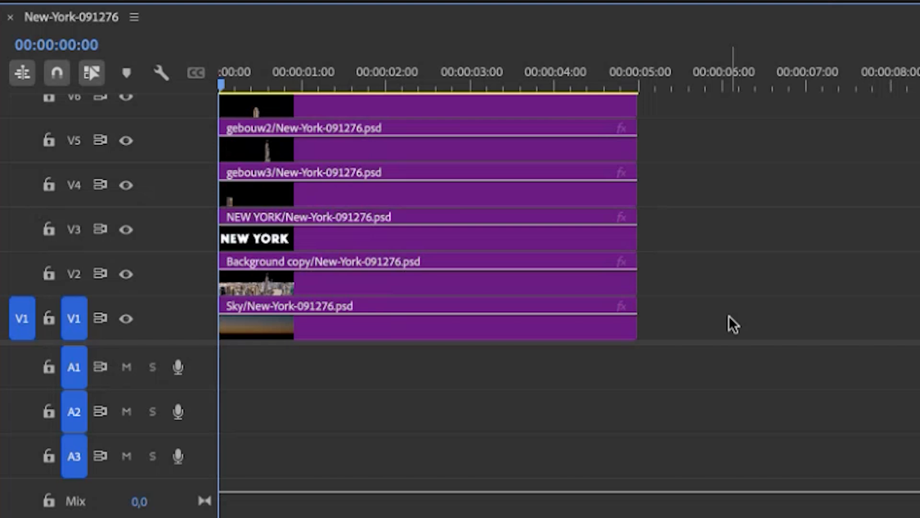
# Step: Add an empty video track directly above the Sky layer's track V1
pyautogui.rightClick(164, 316)
pyautogui.click(164, 317)
pyautogui.rightClick(163, 317)
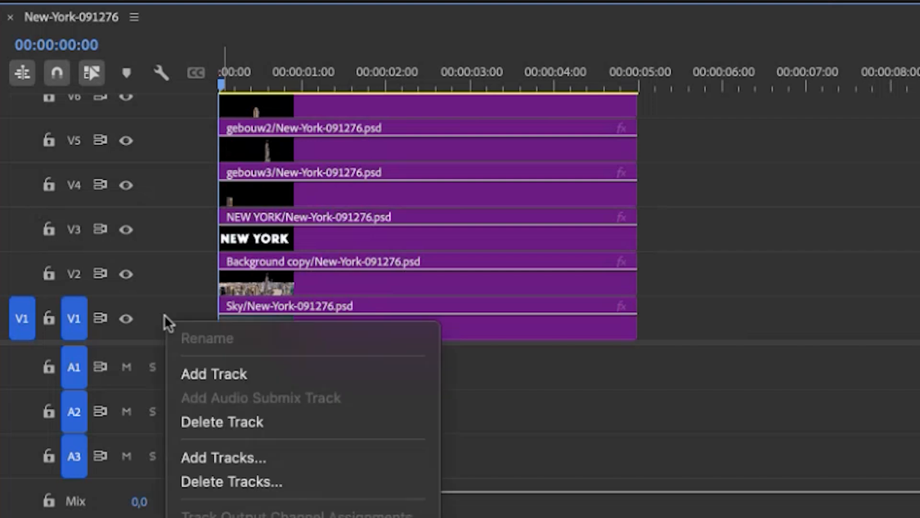
pyautogui.click(185, 373)
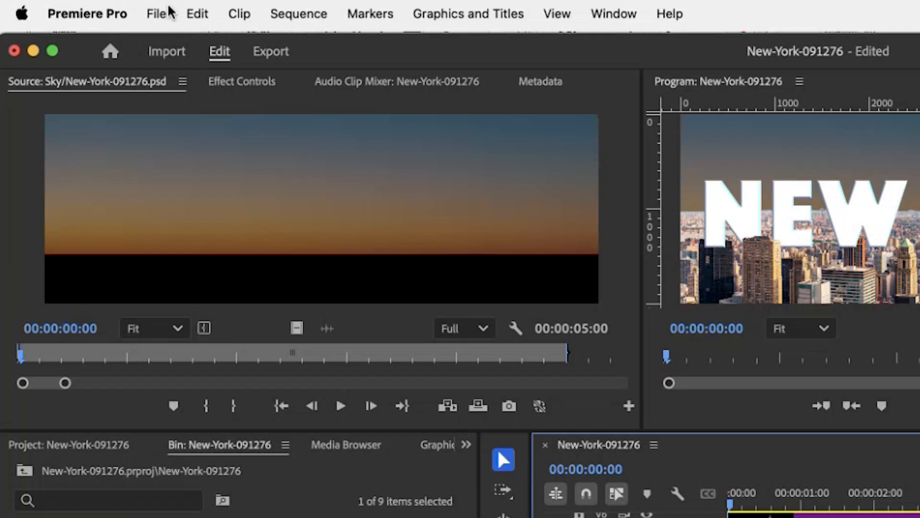
# Step: Import the video file central-park.mp4 into the New-York bin and load it in the Source Monitor
pyautogui.click(79, 8)
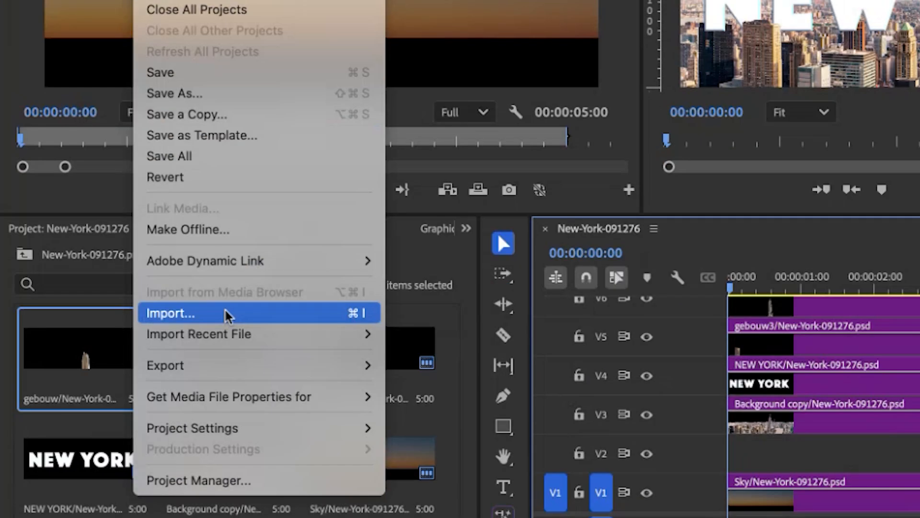
pyautogui.click(226, 312)
pyautogui.doubleClick(335, 143)
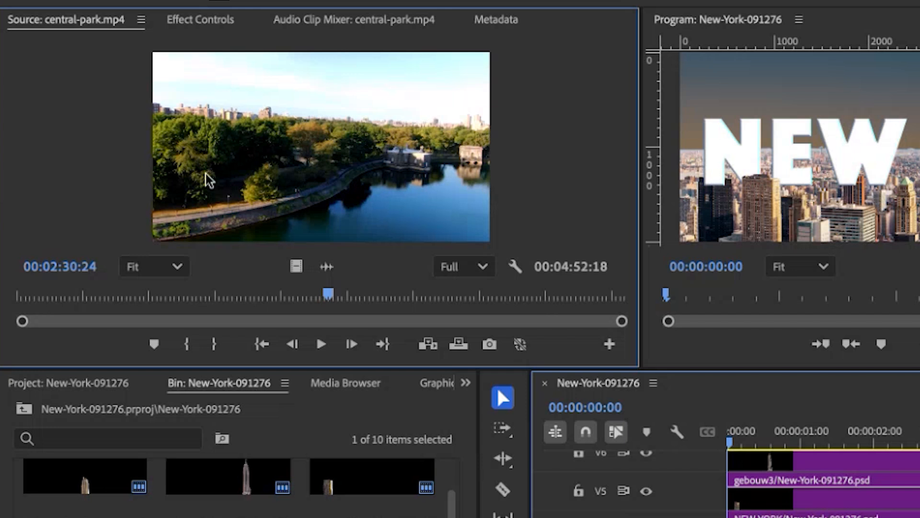
# Step: Review central-park.mp4 by rewinding to the start, playing, fast-forwarding and stopping at the fountain terrace shot
pyautogui.moveTo(329, 293); pyautogui.dragTo(65, 336)
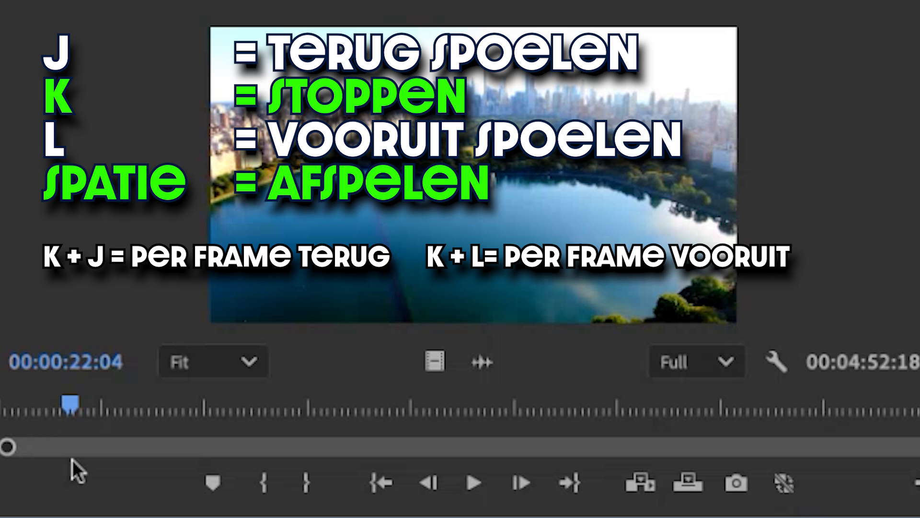
pyautogui.press('j')
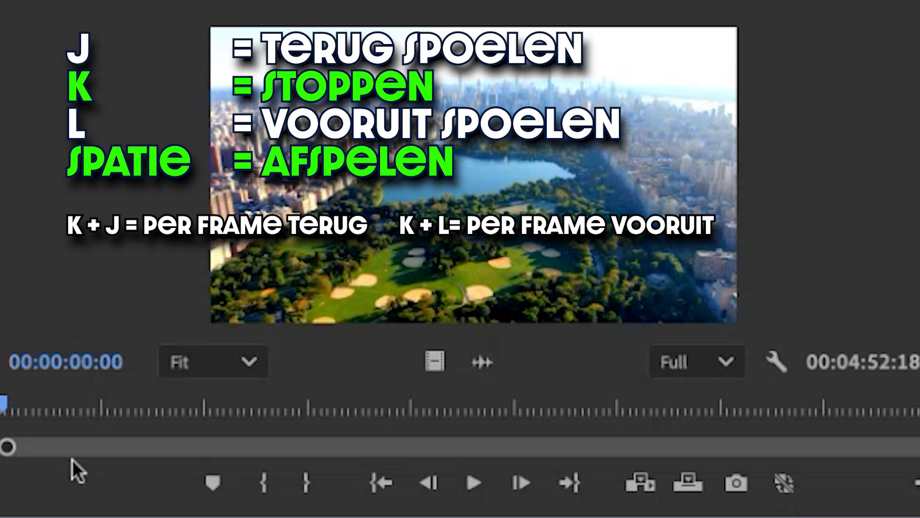
pyautogui.press('space')
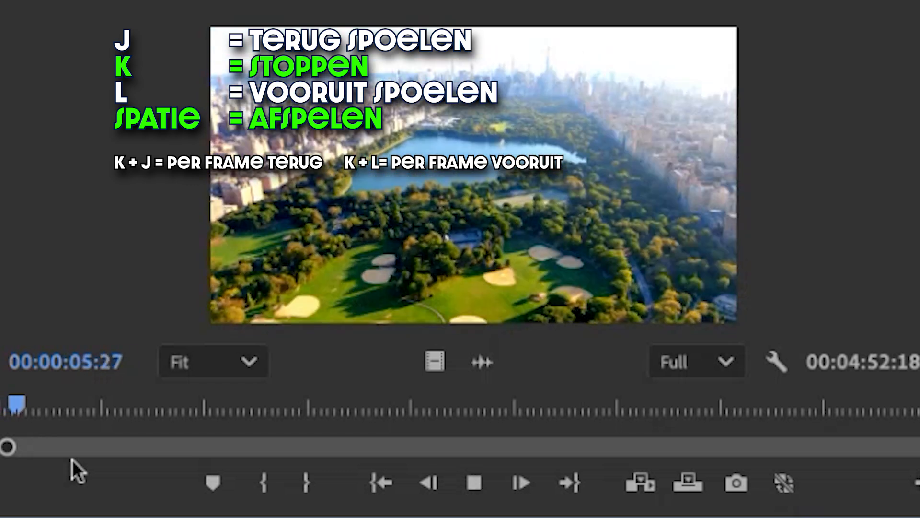
pyautogui.press('l')
pyautogui.press('l')
pyautogui.press('l')
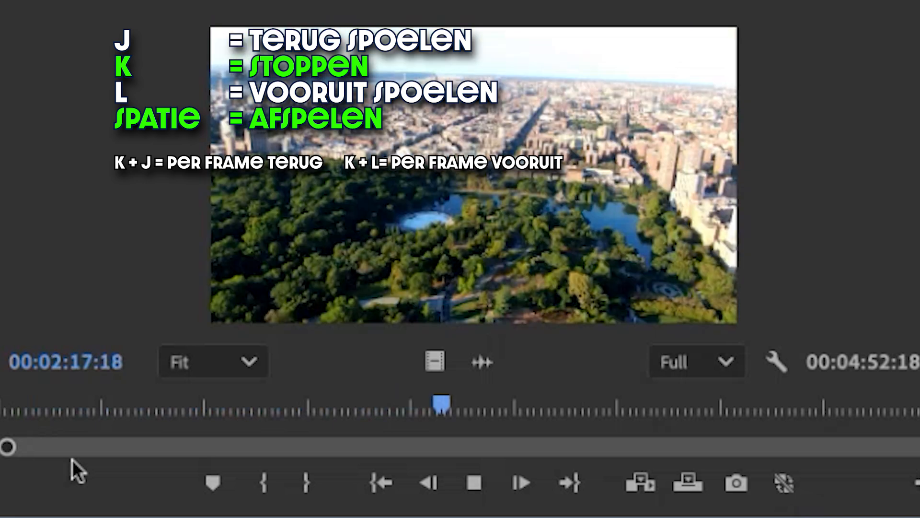
pyautogui.press('k')
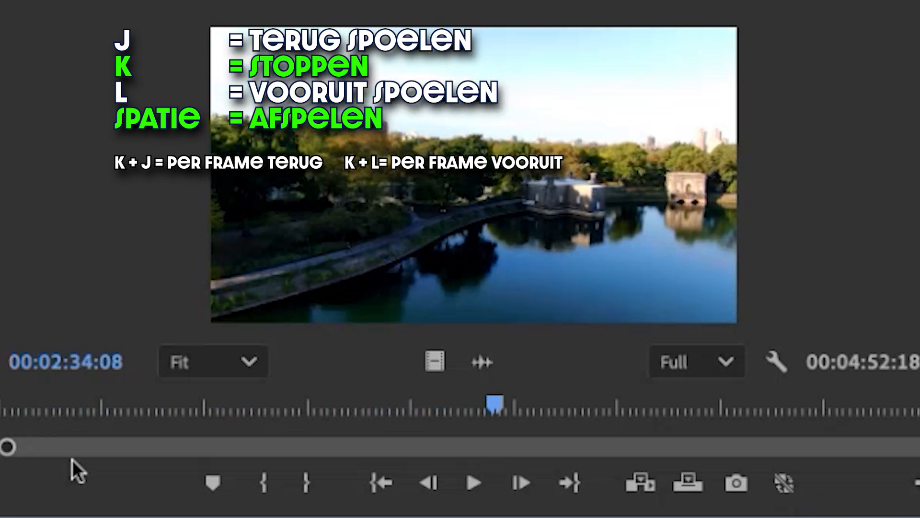
pyautogui.press('space')
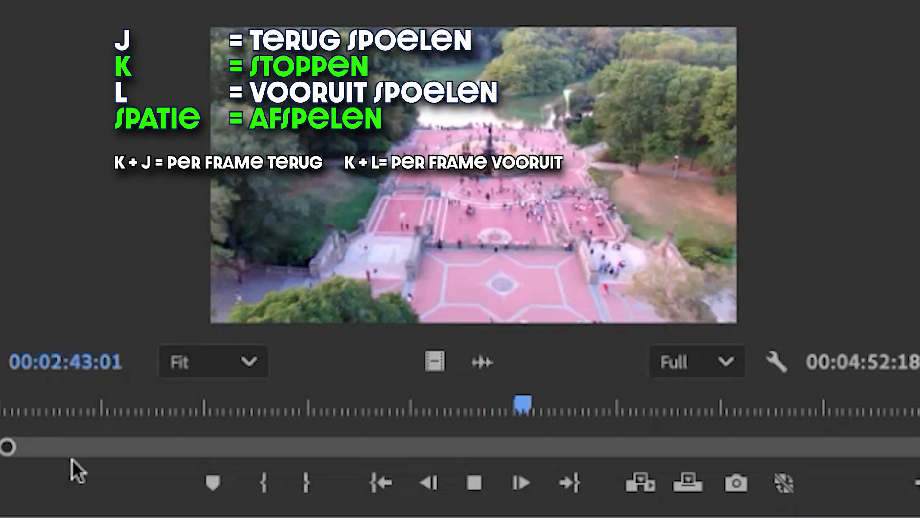
pyautogui.press('k')
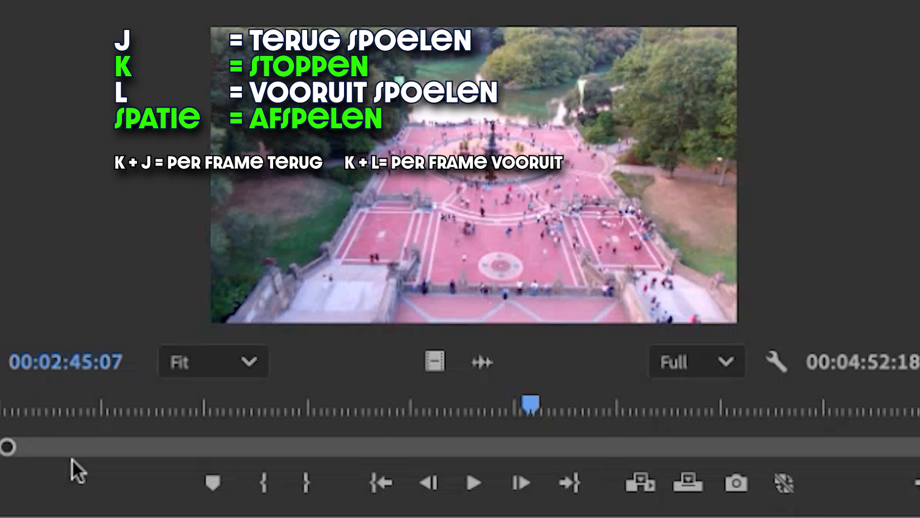
# Step: Advance central-park.mp4 frame by frame through the fountain terrace shot and stop playback
pyautogui.hotkey('k', 'l')
pyautogui.hotkey('k', 'l')
pyautogui.hotkey('k', 'l')
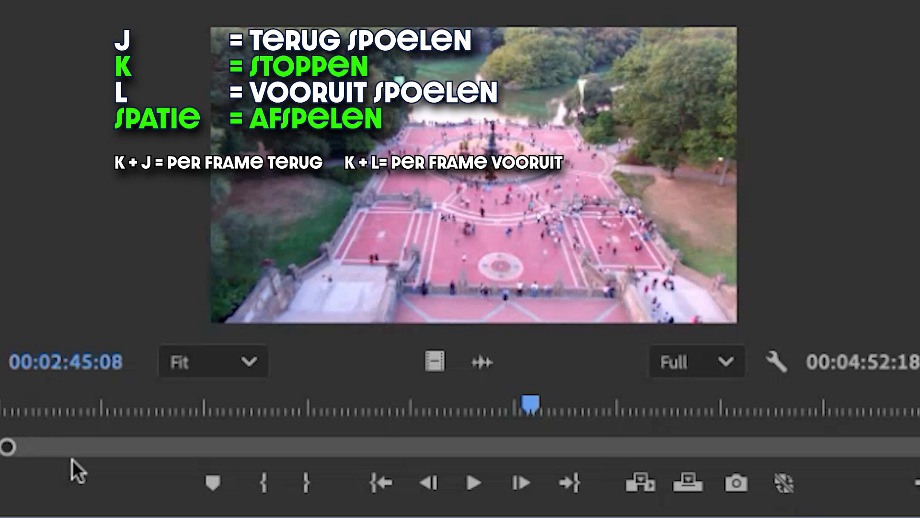
pyautogui.hotkey('k', 'l')
pyautogui.hotkey('k', 'l')
pyautogui.hotkey('k', 'l')
pyautogui.hotkey('k', 'l')
pyautogui.hotkey('k', 'l')
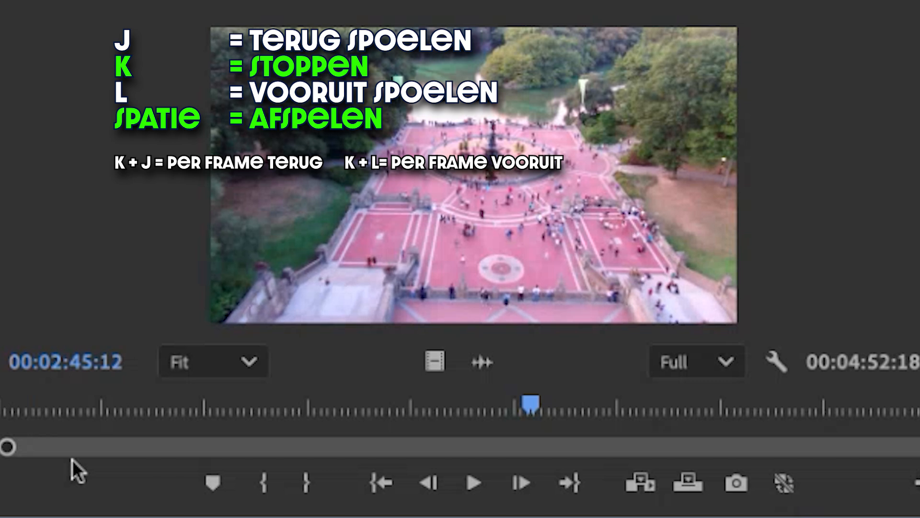
pyautogui.hotkey('k', 'l')
pyautogui.hotkey('k', 'l')
pyautogui.hotkey('k', 'l')
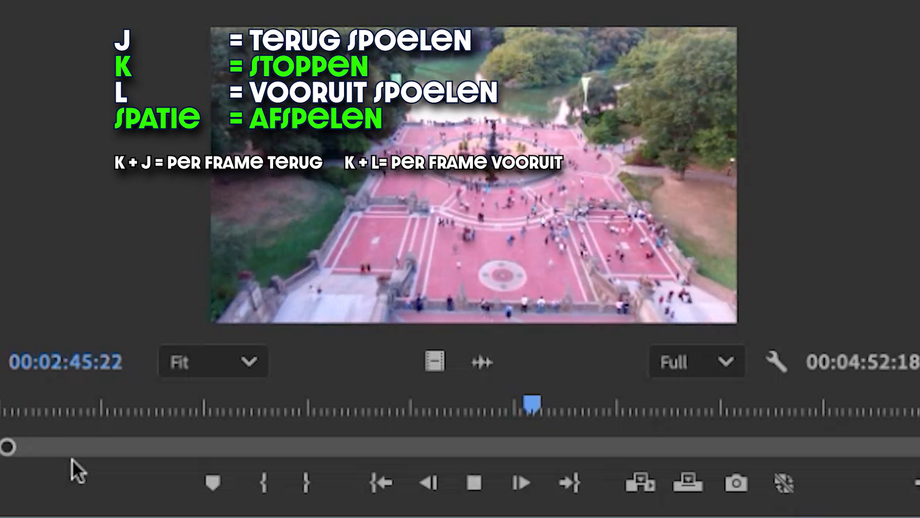
pyautogui.press('k')
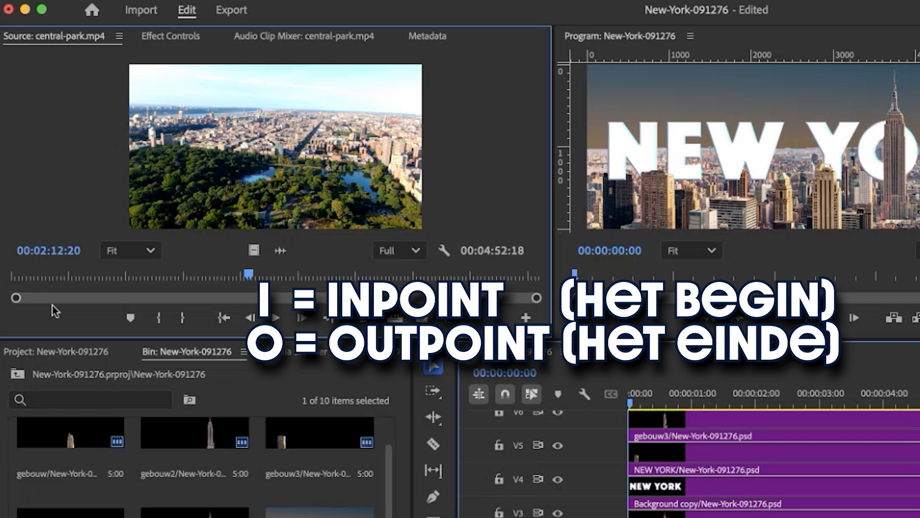
# Step: Mark the central-park.mp4 excerpt with an In point at 00:02:12:20 and an Out point at 00:02:21:03
pyautogui.press('i')
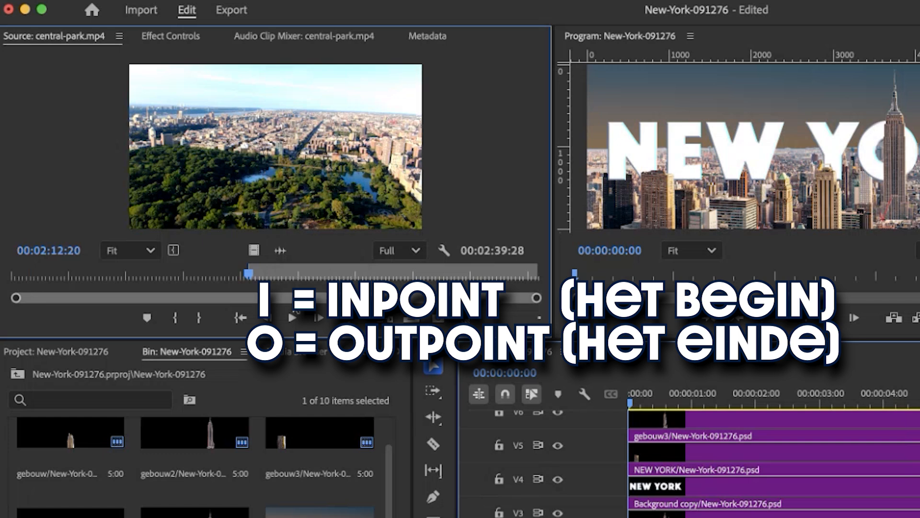
pyautogui.click(290, 319)
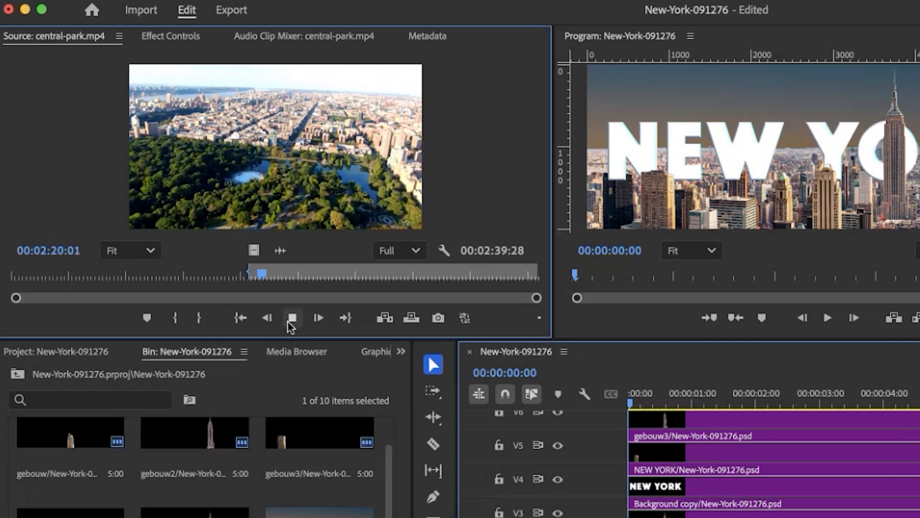
pyautogui.click(292, 317)
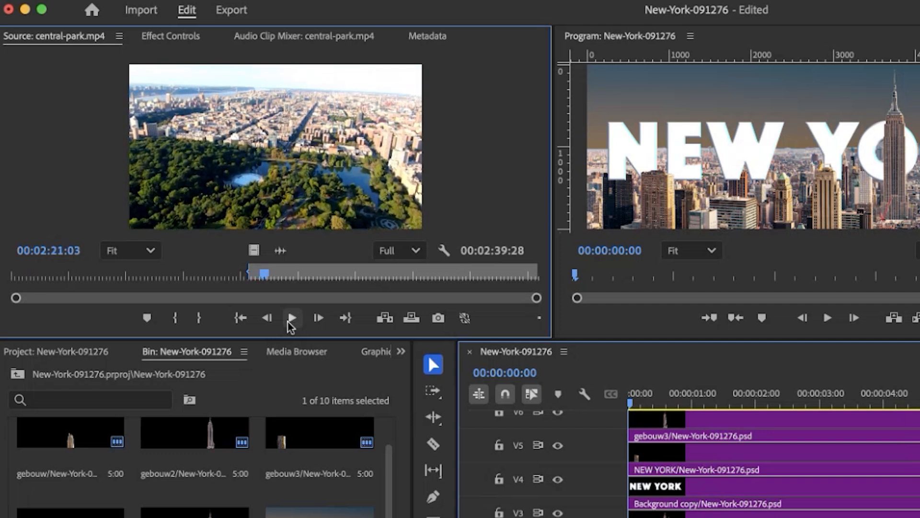
pyautogui.press('o')
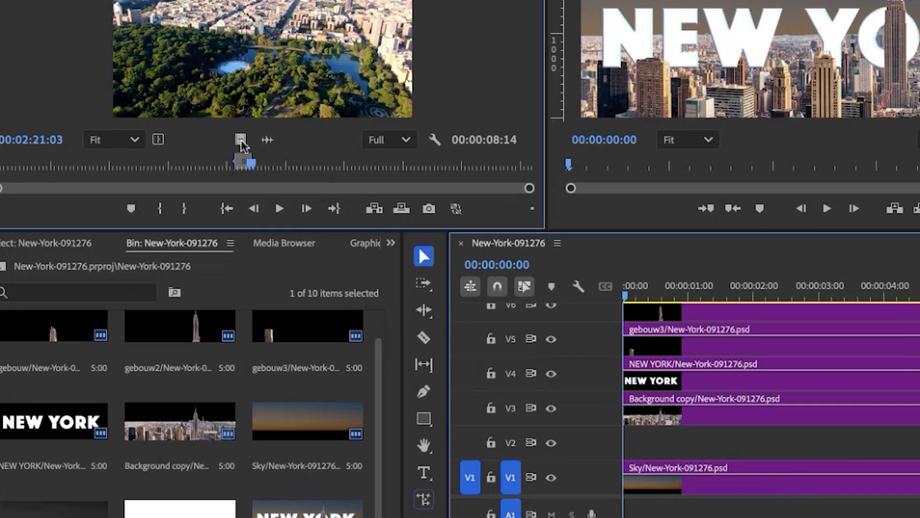
# Step: Place only the video of the marked central-park.mp4 excerpt at the start of V2 and trim its end to 00:00:05:00
pyautogui.moveTo(241, 144); pyautogui.dragTo(608, 450)
pyautogui.press('space')
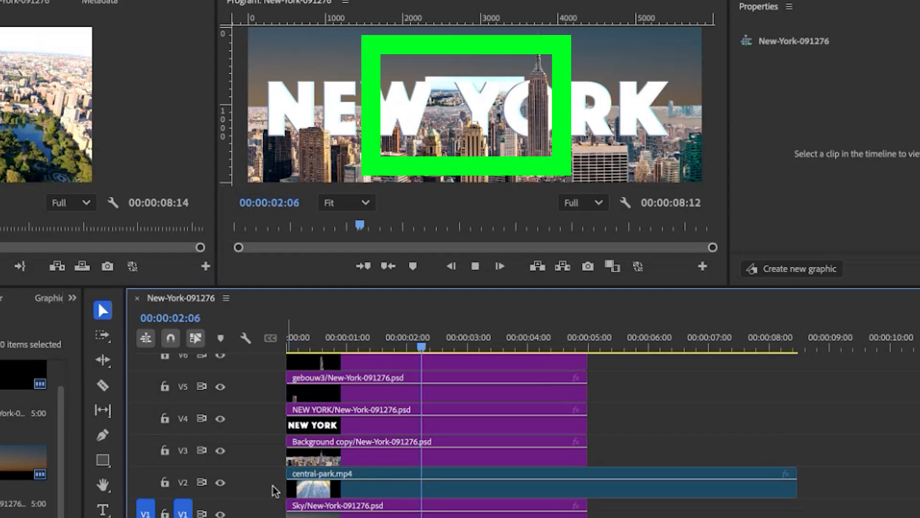
pyautogui.press('d')
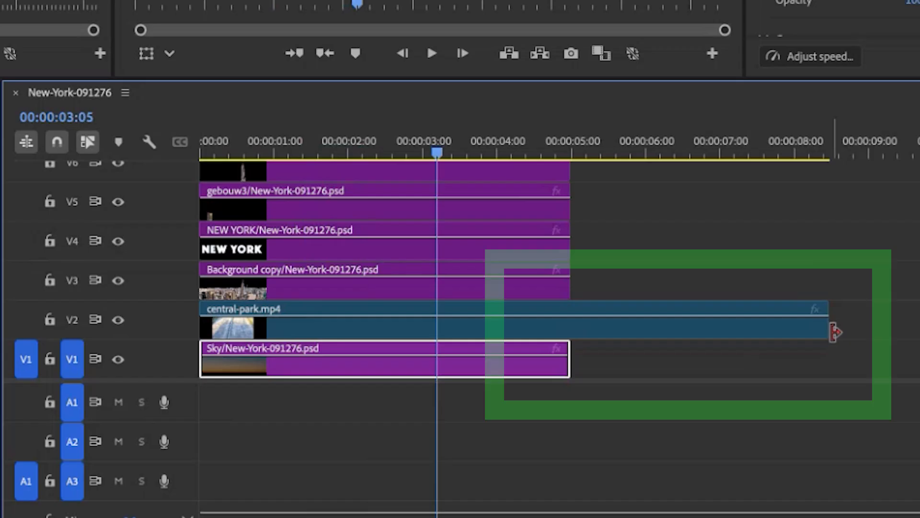
pyautogui.moveTo(835, 332); pyautogui.dragTo(570, 312)
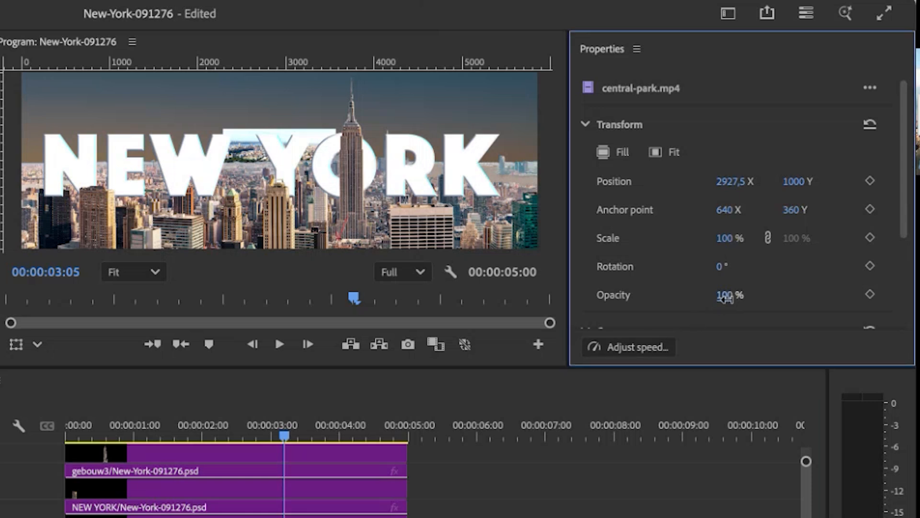
# Step: Scale the central-park.mp4 clip to 473% so it fills the frame width
pyautogui.click(726, 297)
pyautogui.moveTo(724, 238); pyautogui.dragTo(873, 234)
pyautogui.moveTo(723, 242); pyautogui.dragTo(731, 238)
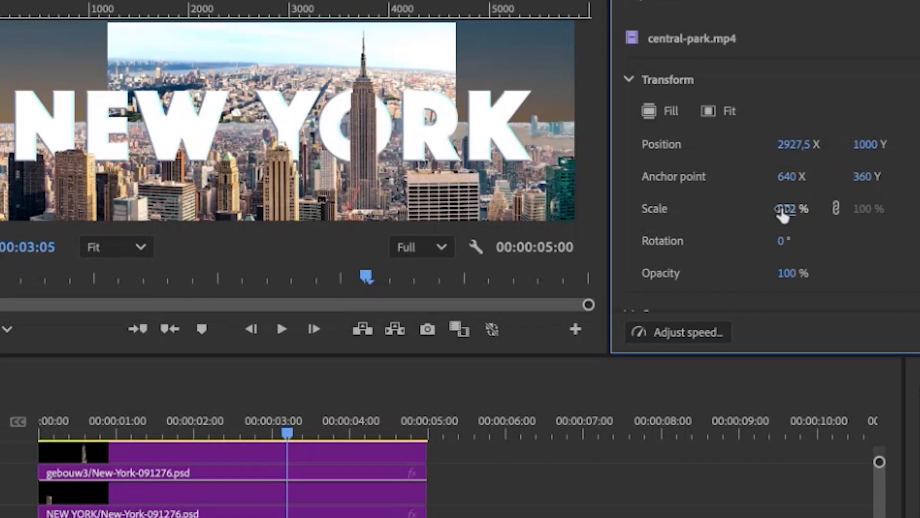
pyautogui.moveTo(841, 185); pyautogui.dragTo(910, 195)
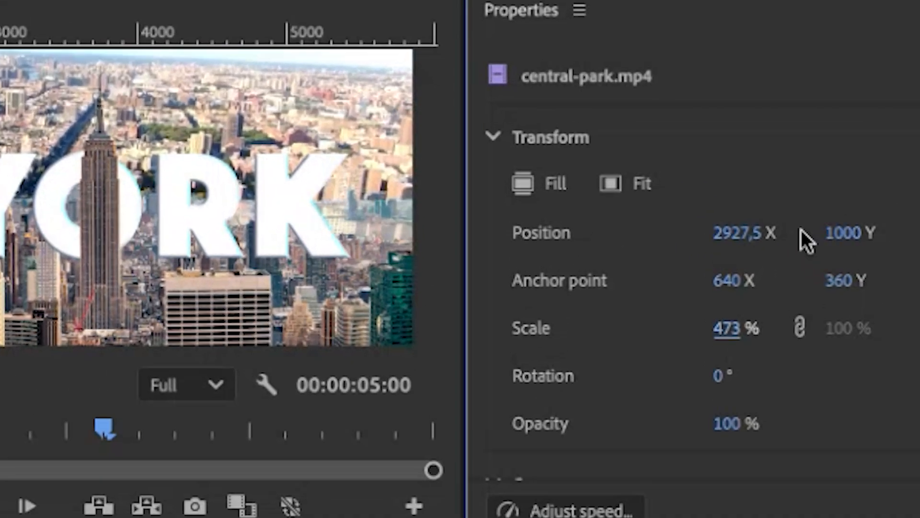
# Step: Shift the central-park.mp4 clip upward in the frame so the park and lake show behind the NEW YORK title
pyautogui.moveTo(844, 250); pyautogui.dragTo(915, 215)
pyautogui.moveTo(844, 233); pyautogui.dragTo(899, 235)
pyautogui.moveTo(840, 243); pyautogui.dragTo(763, 210)
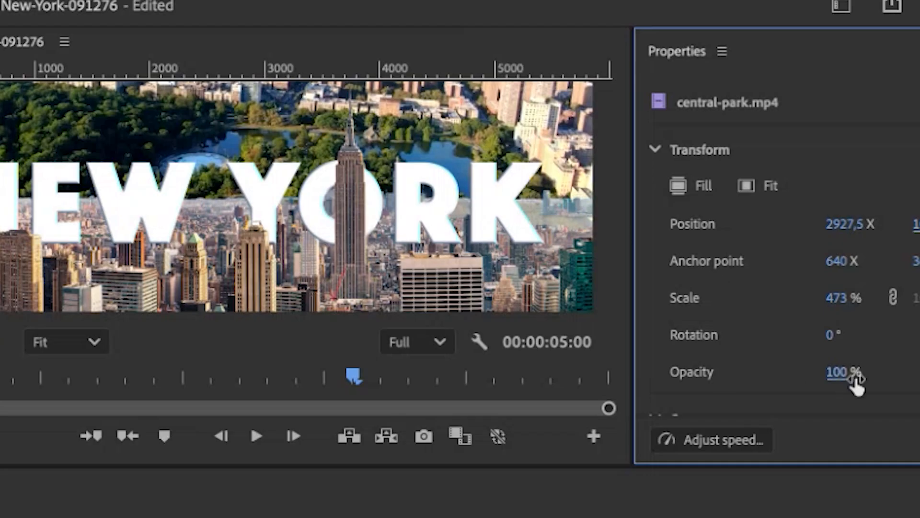
# Step: Lower the central-park.mp4 clip's opacity to about 17% so it blends with the sky
pyautogui.moveTo(859, 378); pyautogui.dragTo(753, 372)
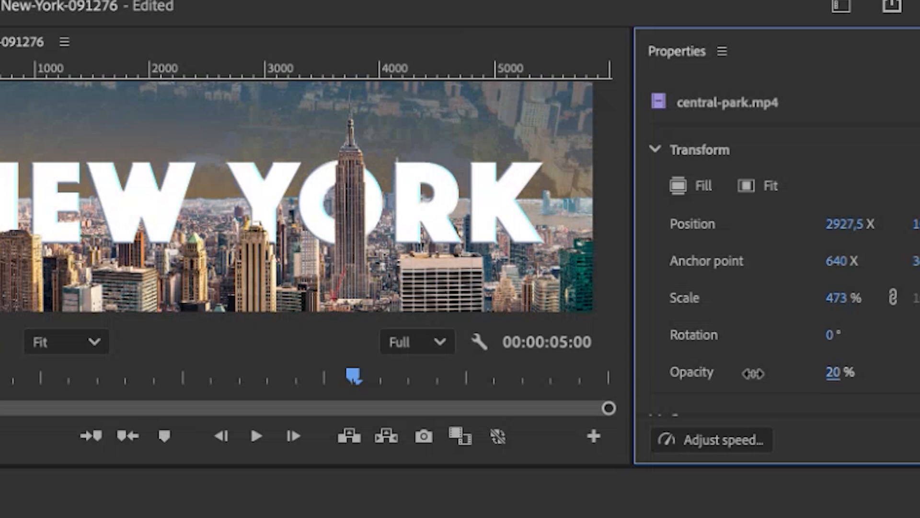
pyautogui.moveTo(753, 373)
pyautogui.mouseDown()
pyautogui.moveTo(739, 371)
pyautogui.moveTo(746, 377)
pyautogui.mouseUp()
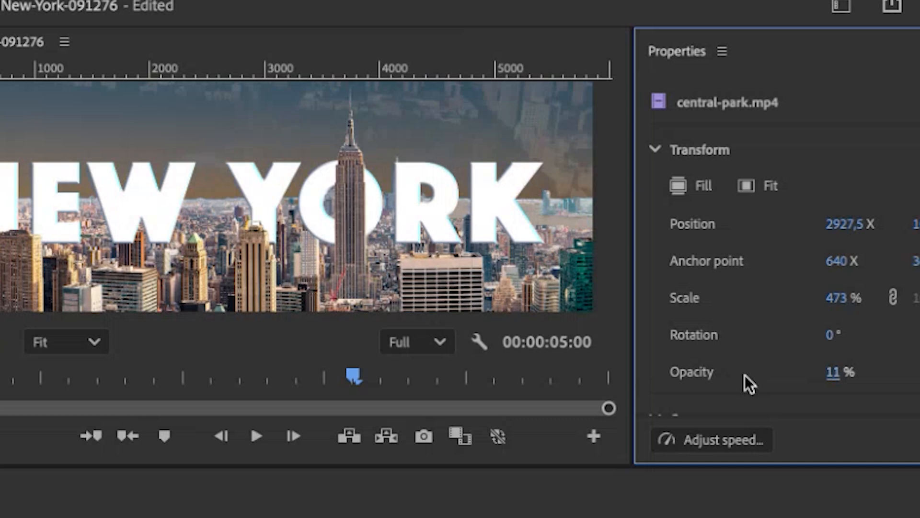
pyautogui.moveTo(828, 372); pyautogui.dragTo(838, 371)
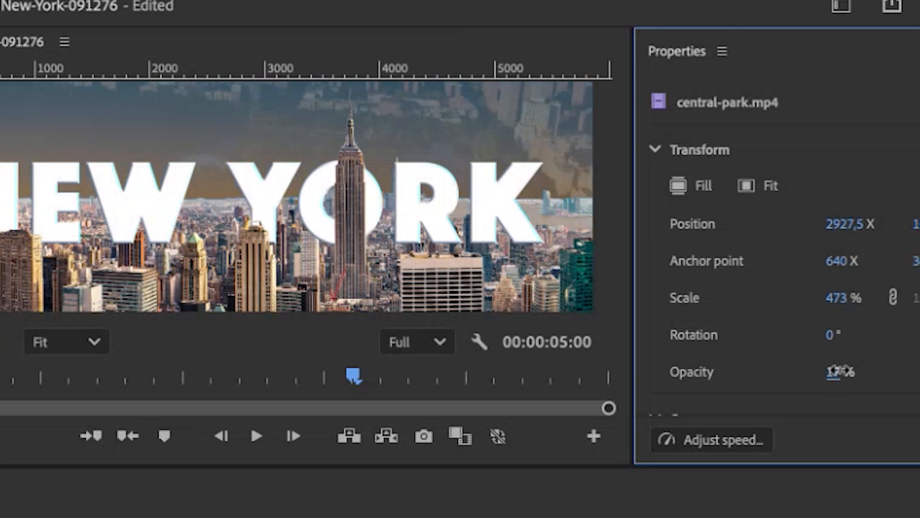
# Step: Select the NEW YORK title clip on V4, place the playhead at 00:00:00:00 and show its Motion properties in Effect Controls
pyautogui.moveTo(215, 517)
pyautogui.mouseDown()
pyautogui.moveTo(86, 517)
pyautogui.moveTo(216, 517)
pyautogui.mouseUp()
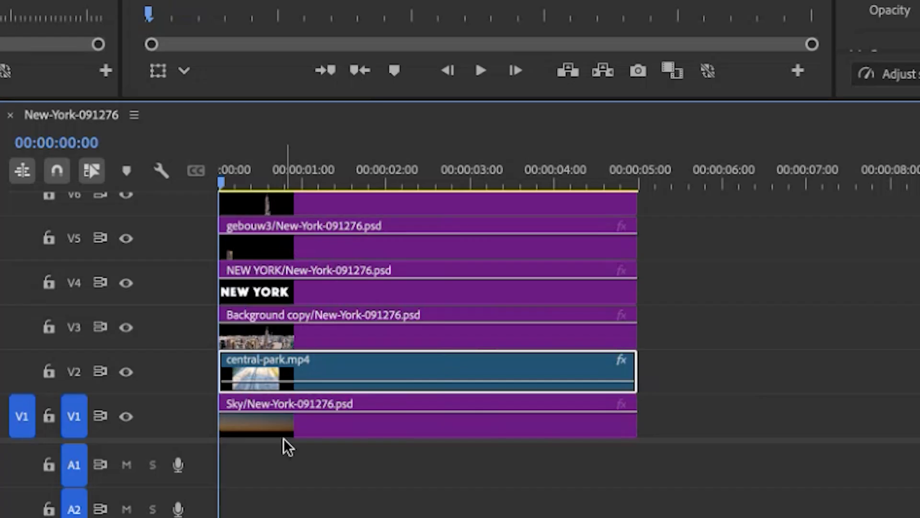
pyautogui.click(276, 306)
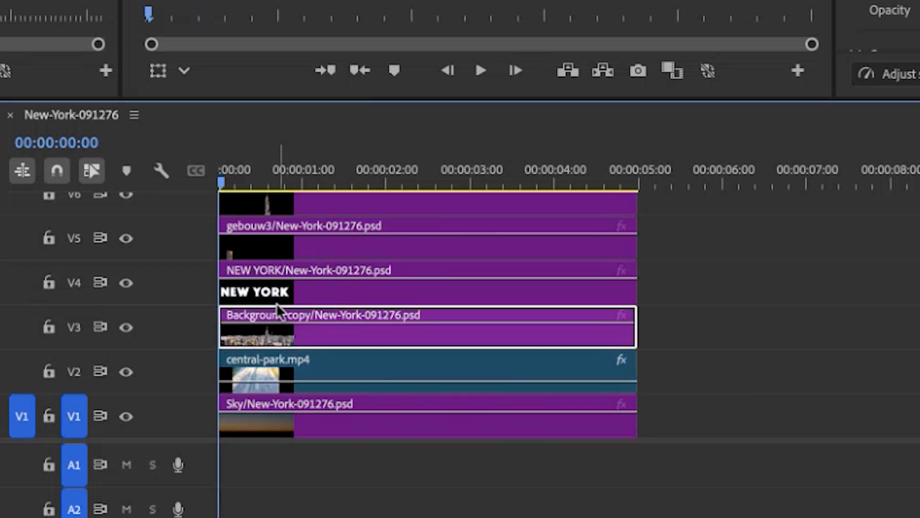
pyautogui.click(279, 286)
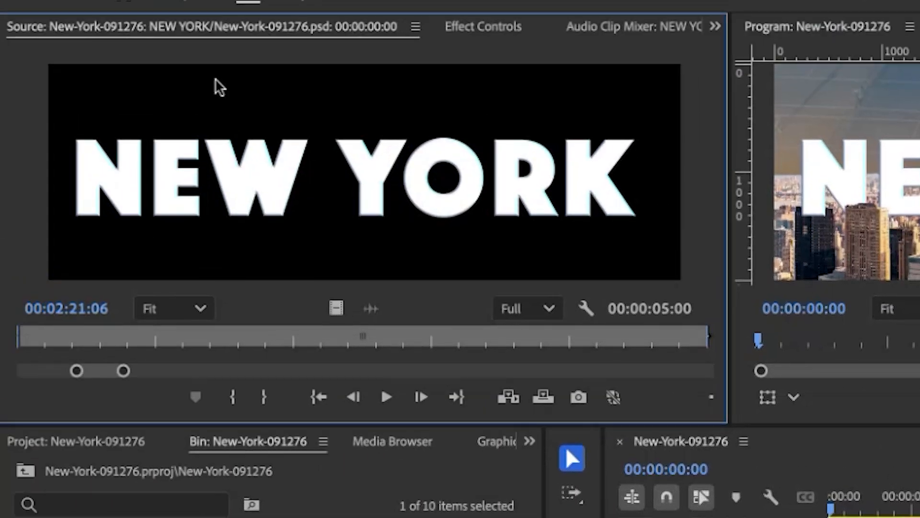
pyautogui.click(474, 27)
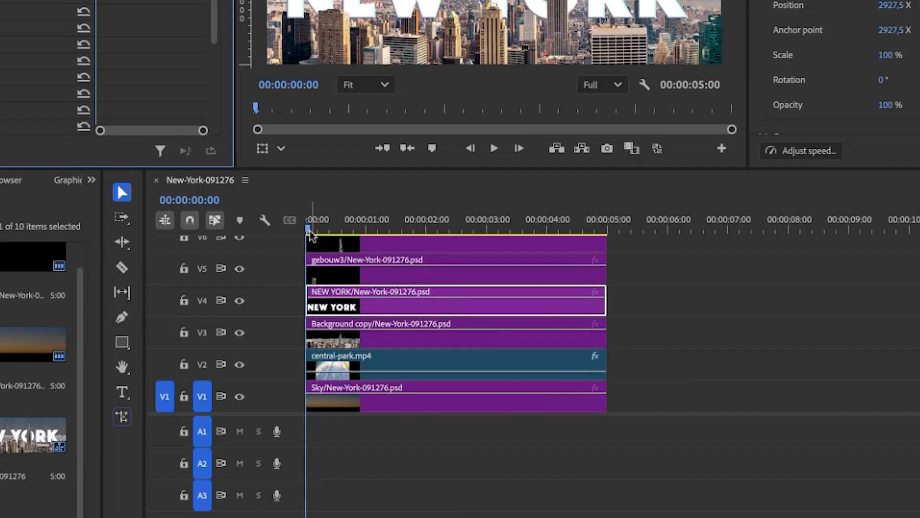
pyautogui.moveTo(831, 509); pyautogui.dragTo(902, 510)
pyautogui.moveTo(360, 231); pyautogui.dragTo(307, 229)
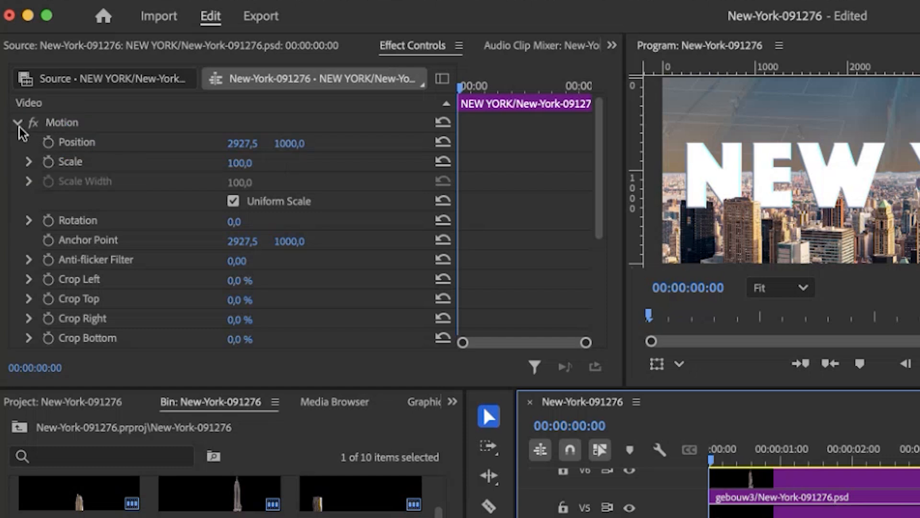
pyautogui.click(19, 125)
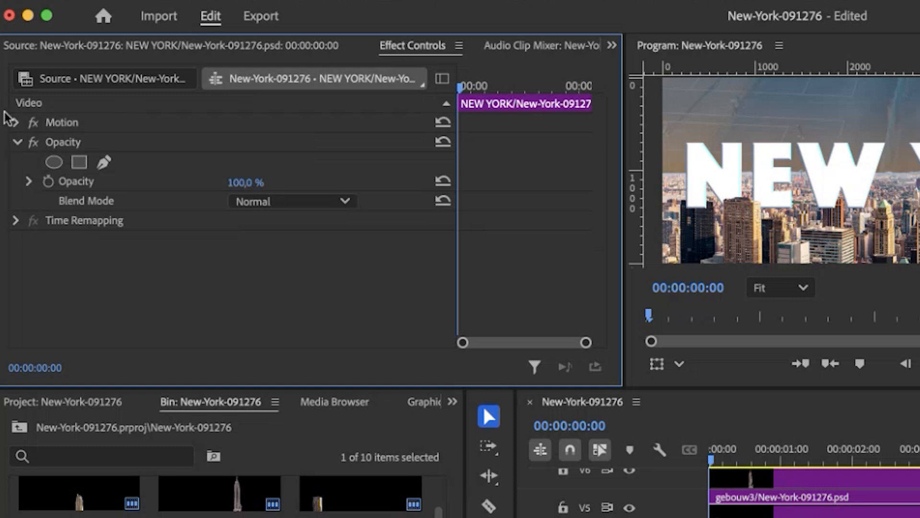
pyautogui.click(18, 124)
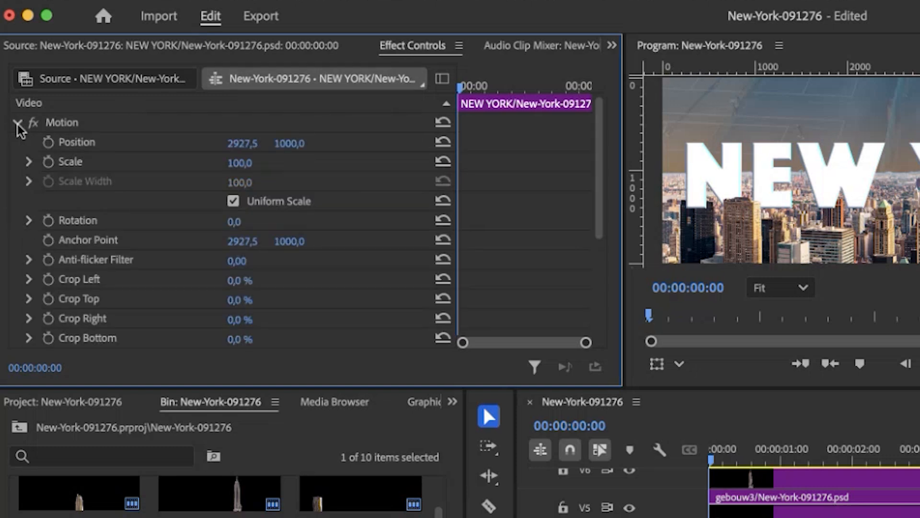
# Step: Enable Position and Scale keyframing for the NEW YORK title at 00:00:00:00 and set its position to -2511.5, 1193.0, outside the frame
pyautogui.click(48, 142)
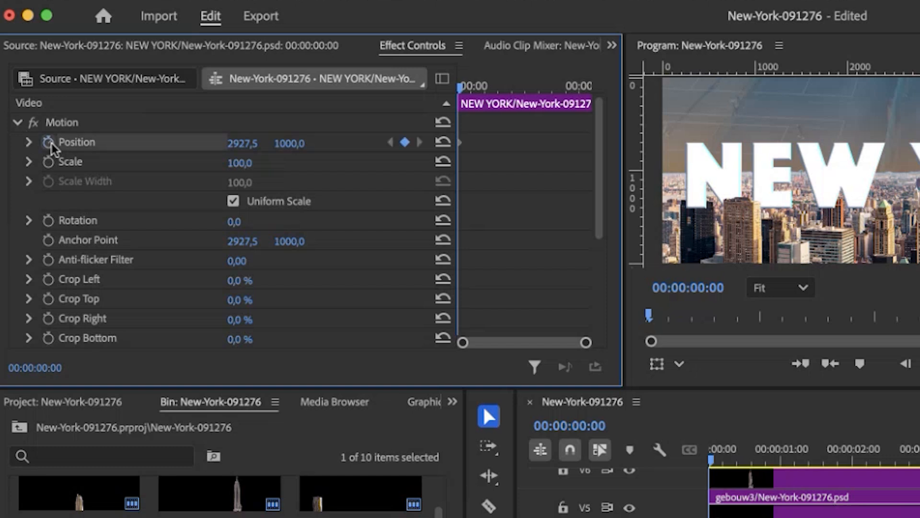
pyautogui.click(45, 168)
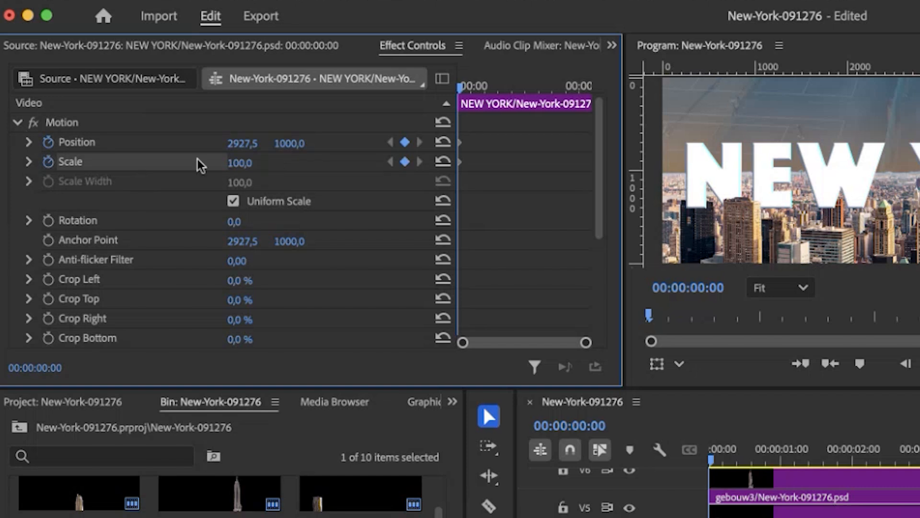
pyautogui.moveTo(289, 146); pyautogui.dragTo(235, 151)
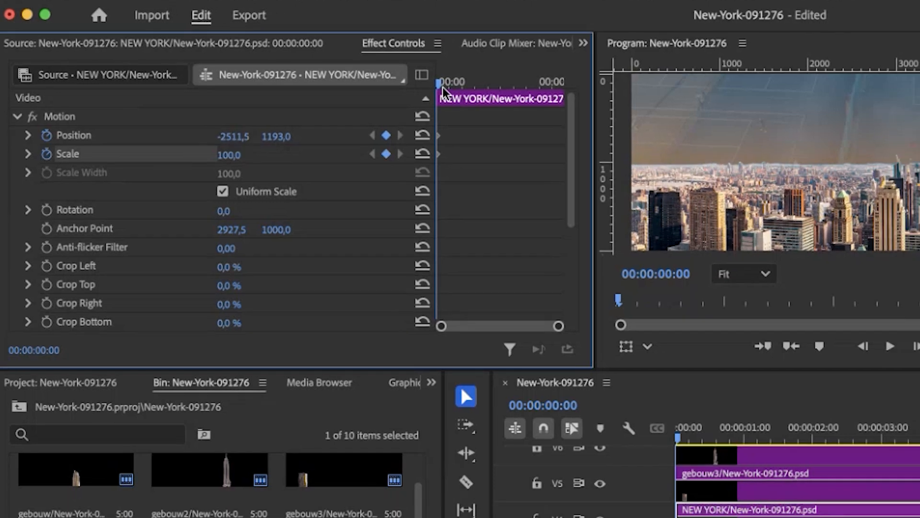
# Step: At 00:00:03:23, keyframe the NEW YORK title's position at 5062.5, 1376.0 and adjust its scale
pyautogui.moveTo(461, 87); pyautogui.dragTo(496, 95)
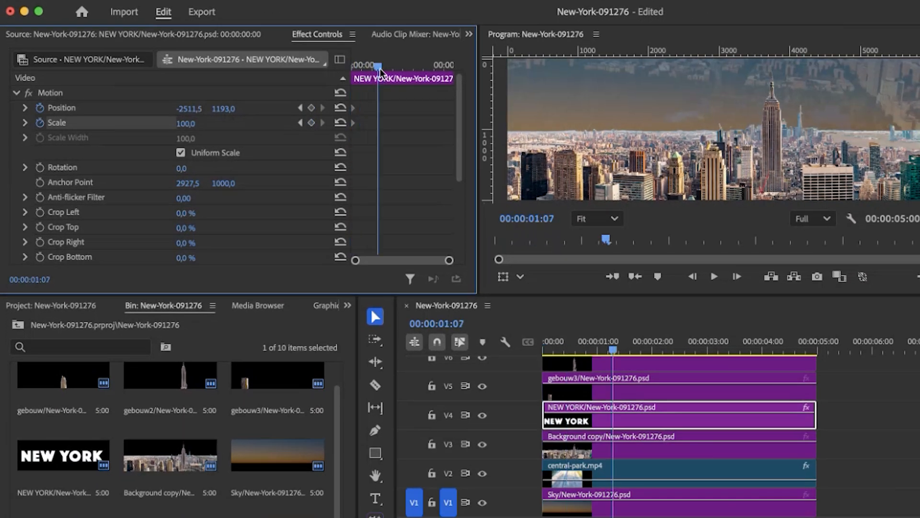
pyautogui.moveTo(380, 71); pyautogui.dragTo(434, 68)
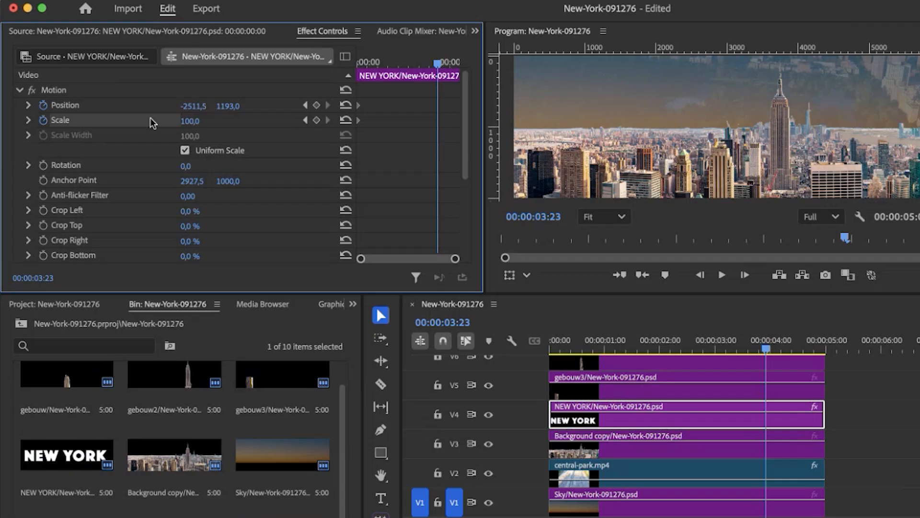
pyautogui.moveTo(224, 107); pyautogui.dragTo(194, 115)
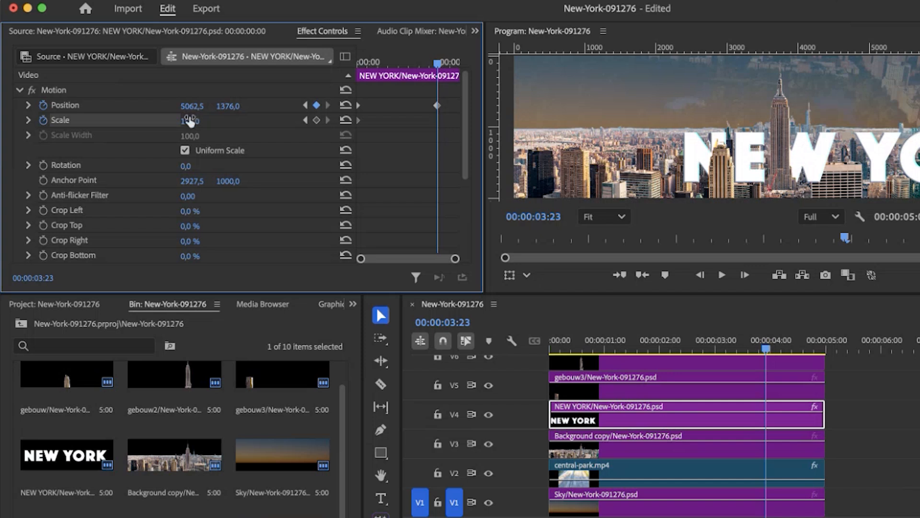
pyautogui.moveTo(190, 122)
pyautogui.mouseDown()
pyautogui.moveTo(230, 110)
pyautogui.moveTo(180, 110)
pyautogui.mouseUp()
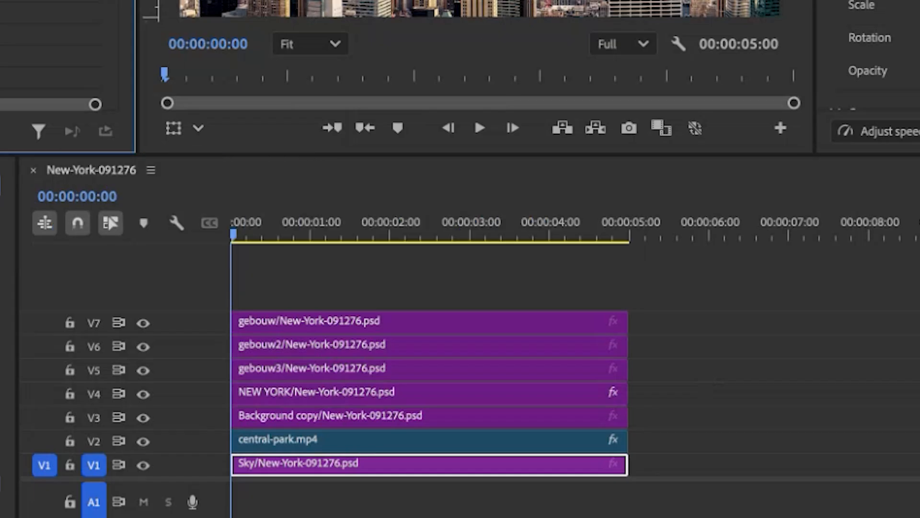
# Step: Apply the Brightness & Contrast color correction effect to the Background copy clip on V3
pyautogui.click(350, 419)
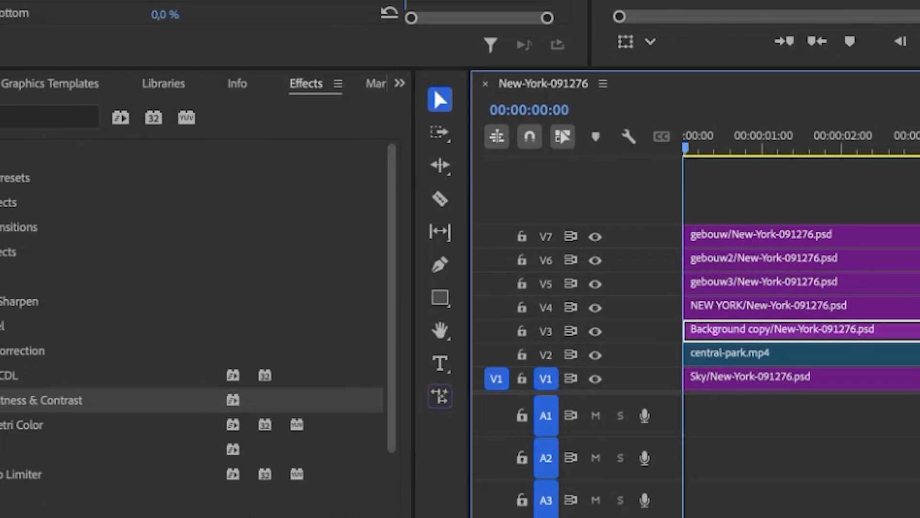
pyautogui.click(645, 0)
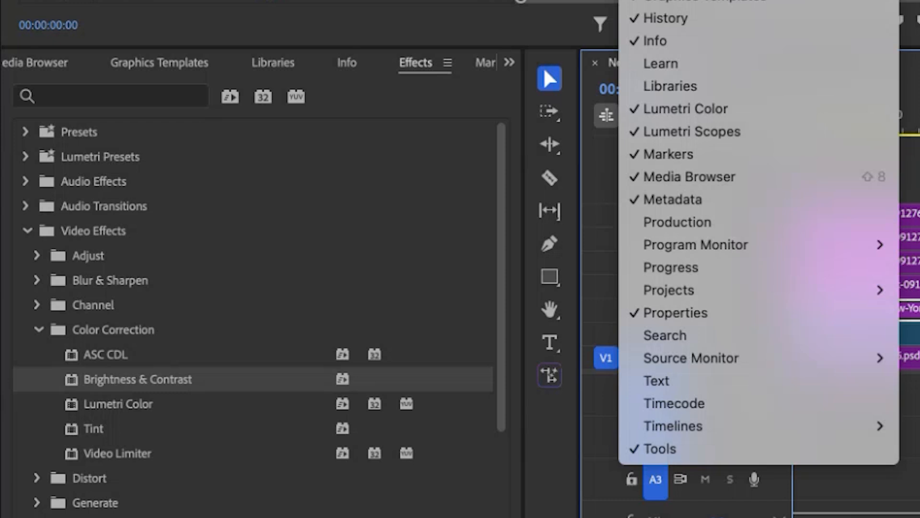
pyautogui.click(666, 1)
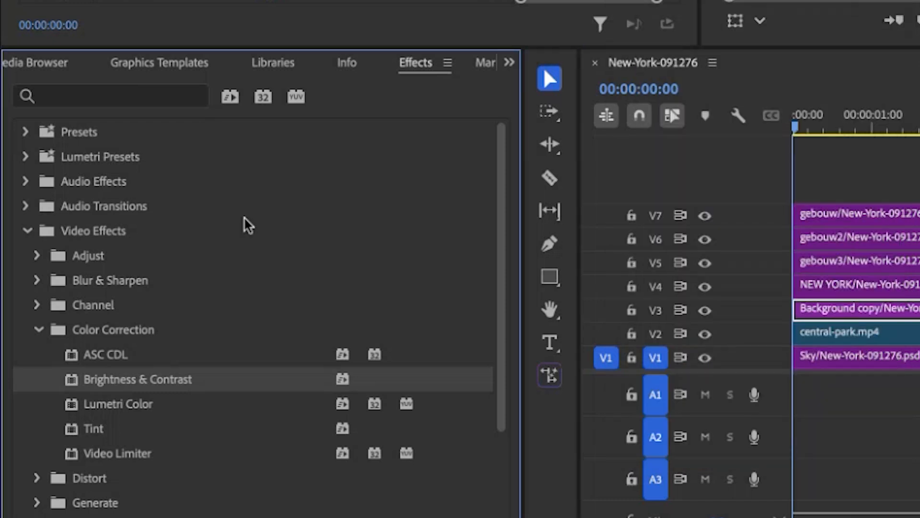
pyautogui.click(38, 330)
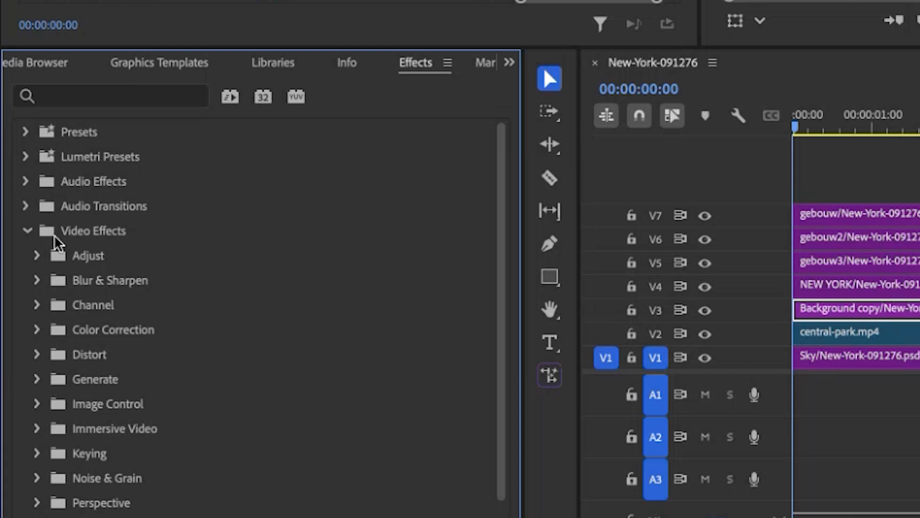
pyautogui.click(25, 225)
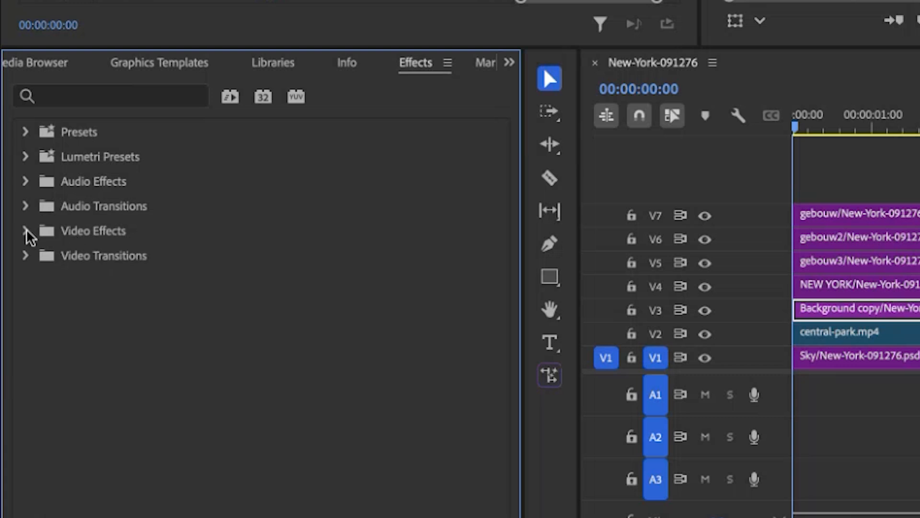
pyautogui.click(25, 232)
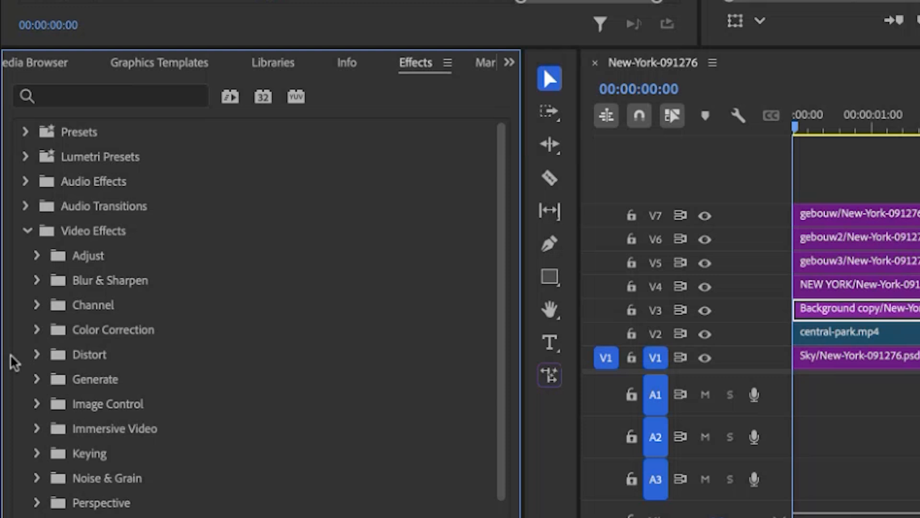
pyautogui.click(37, 330)
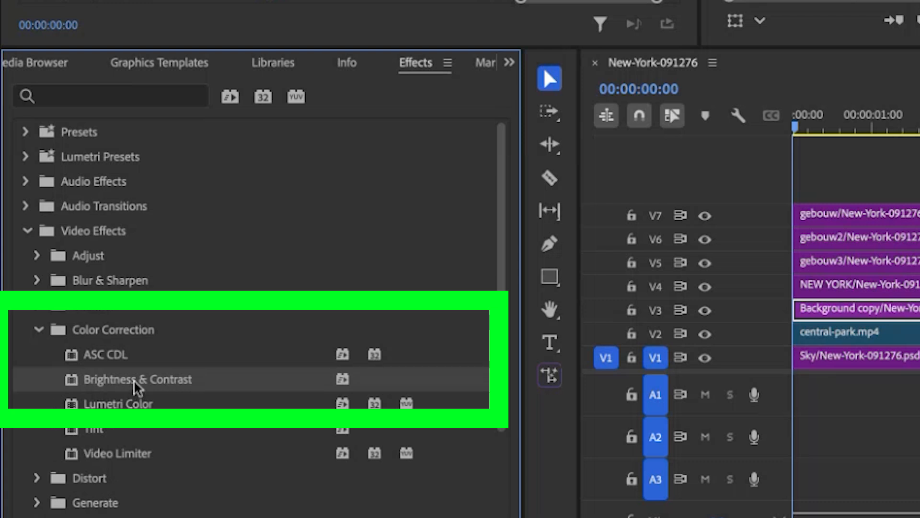
pyautogui.moveTo(142, 380); pyautogui.dragTo(838, 307)
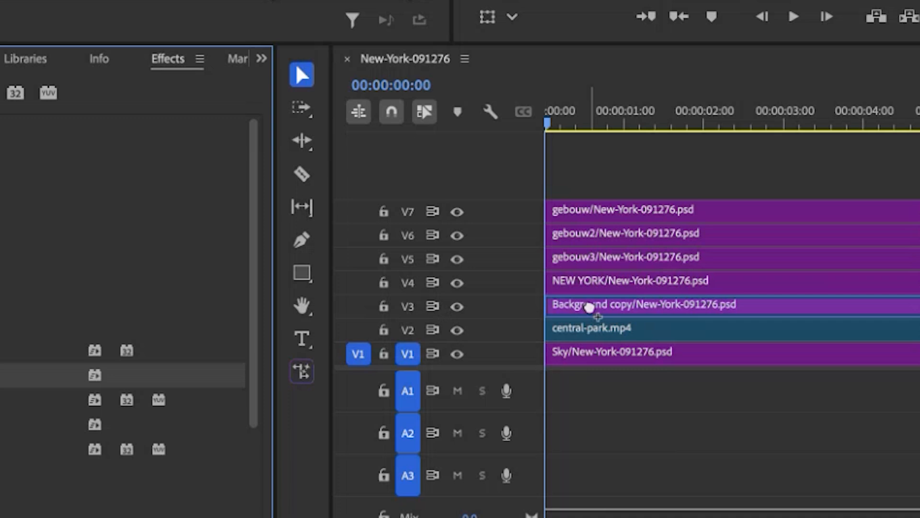
pyautogui.moveTo(589, 307); pyautogui.dragTo(589, 307)
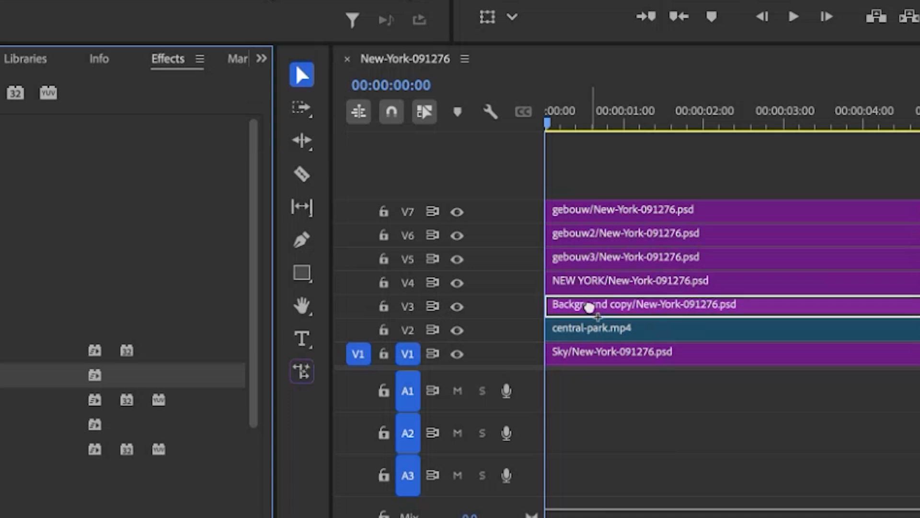
# Step: Lower the brightness and raise the contrast of the Background copy clip in its Brightness & Contrast effect
pyautogui.click(605, 309)
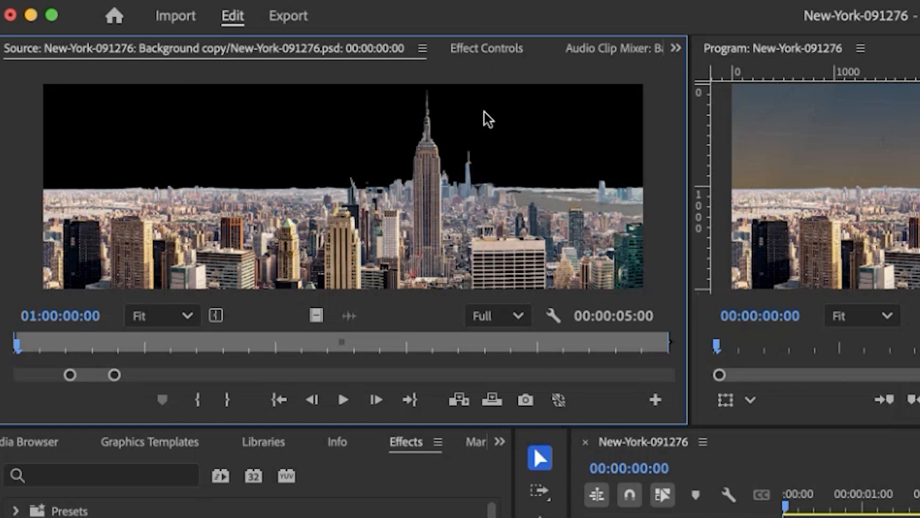
pyautogui.click(467, 52)
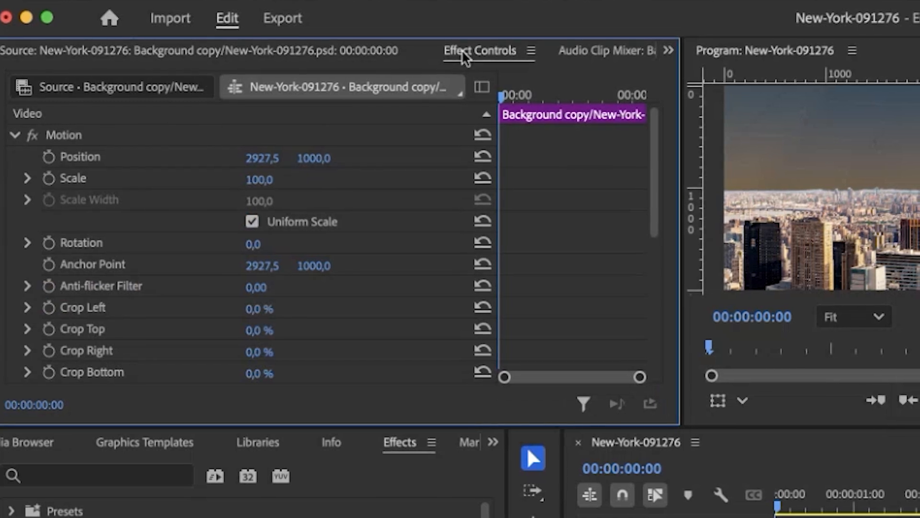
pyautogui.moveTo(655, 197); pyautogui.dragTo(646, 345)
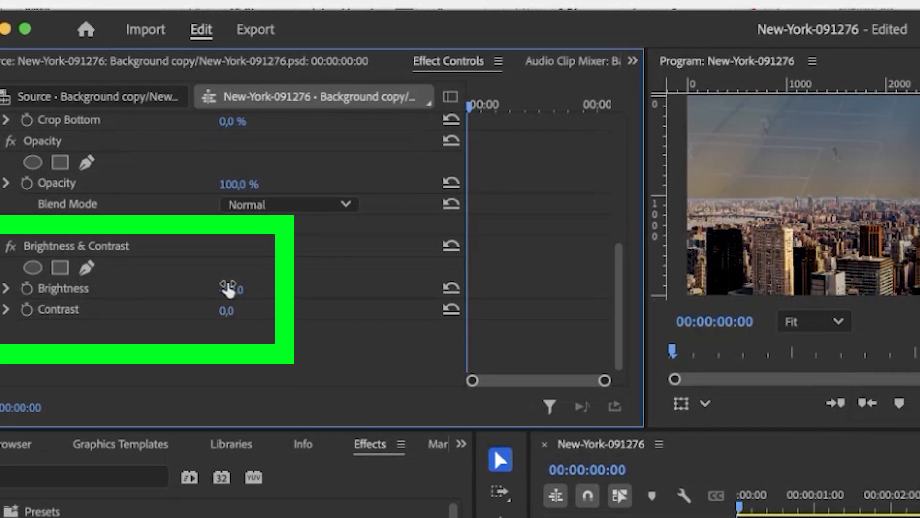
pyautogui.moveTo(222, 314); pyautogui.dragTo(247, 312)
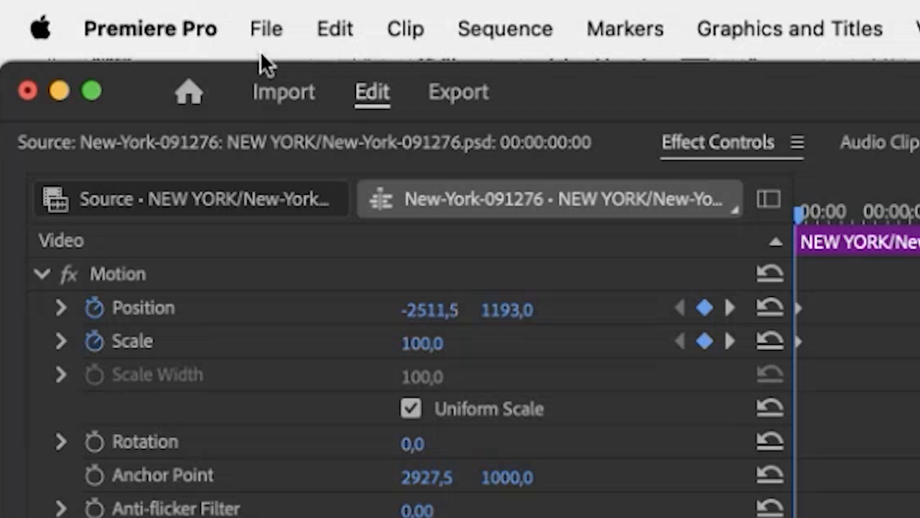
# Step: Save the project as New-York-091276.prproj in the Photoshop Premiere folder, replacing the existing file
pyautogui.click(263, 28)
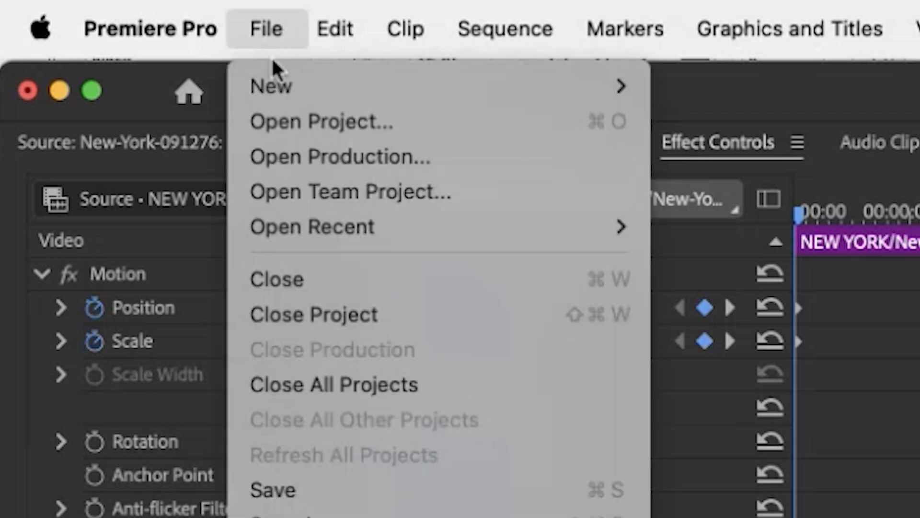
pyautogui.click(312, 388)
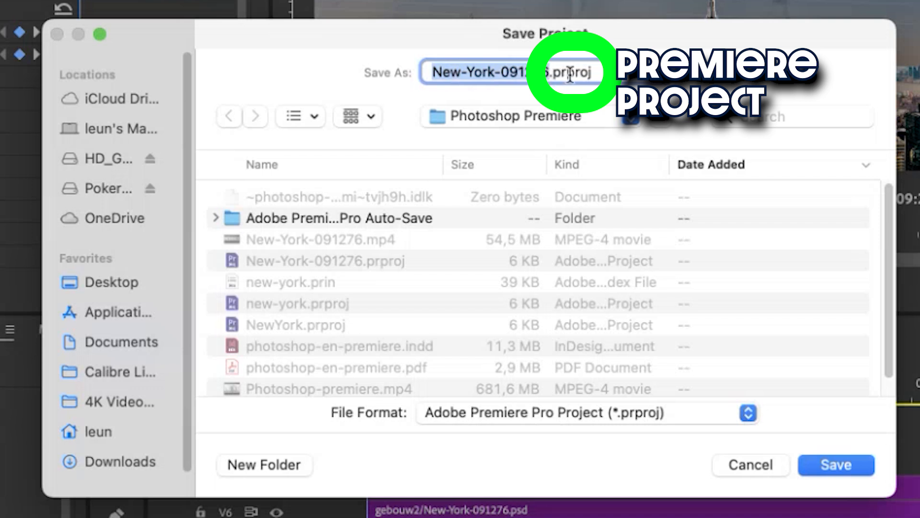
pyautogui.click(850, 462)
pyautogui.click(543, 378)
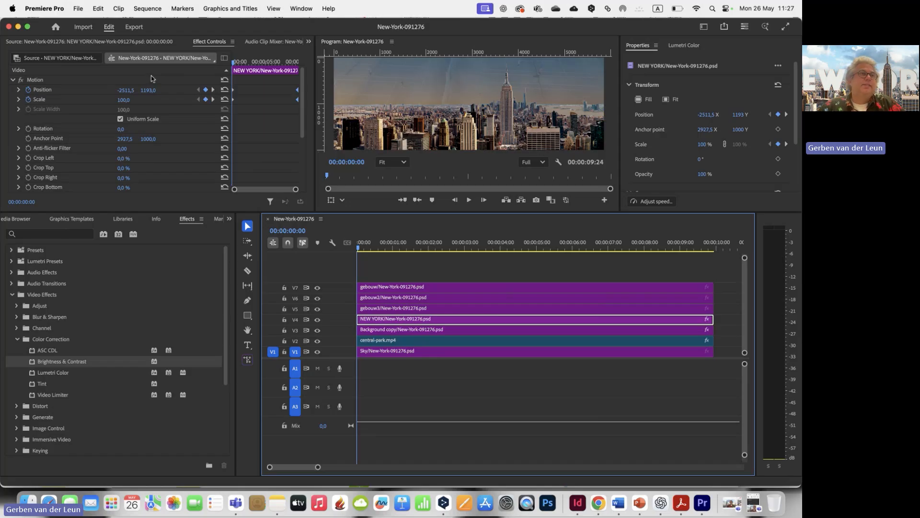
# Step: Collect the New-York-091276 sequence's files into the lesfilmpje folder with Project Manager, calculating the resulting project size first
pyautogui.click(78, 8)
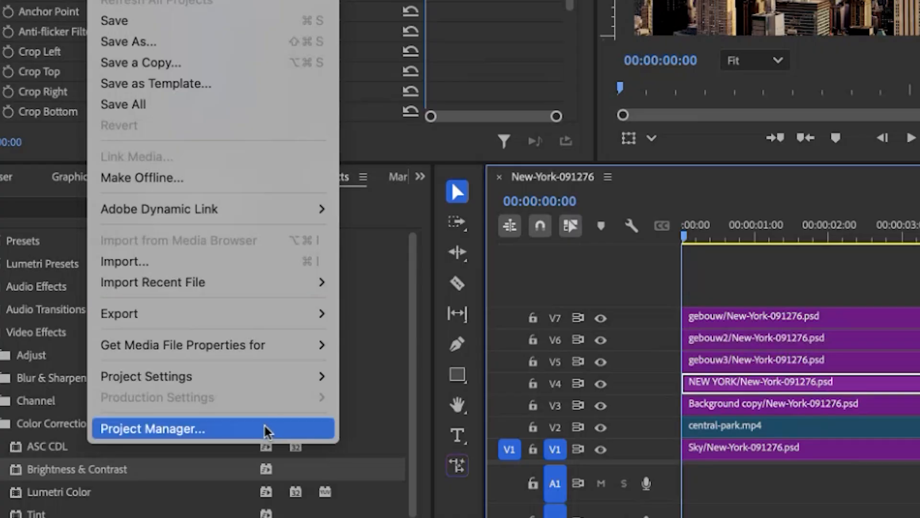
pyautogui.click(154, 341)
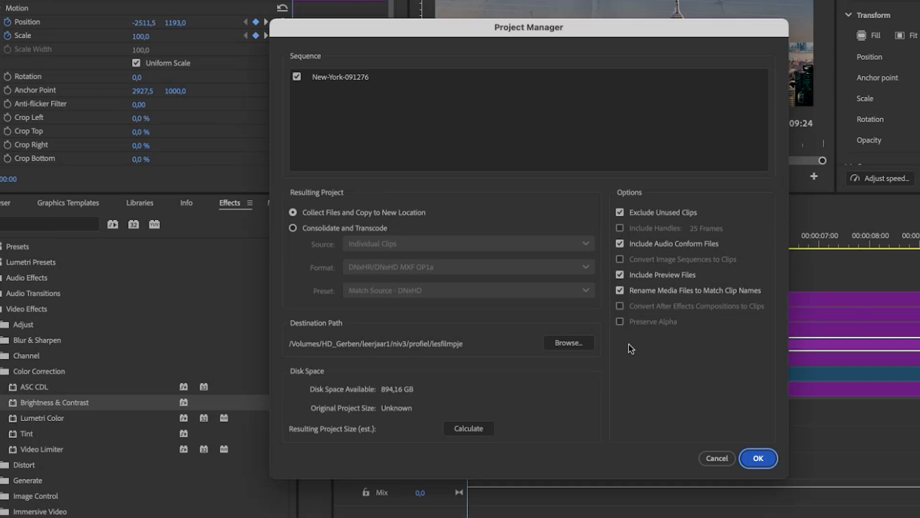
pyautogui.click(469, 428)
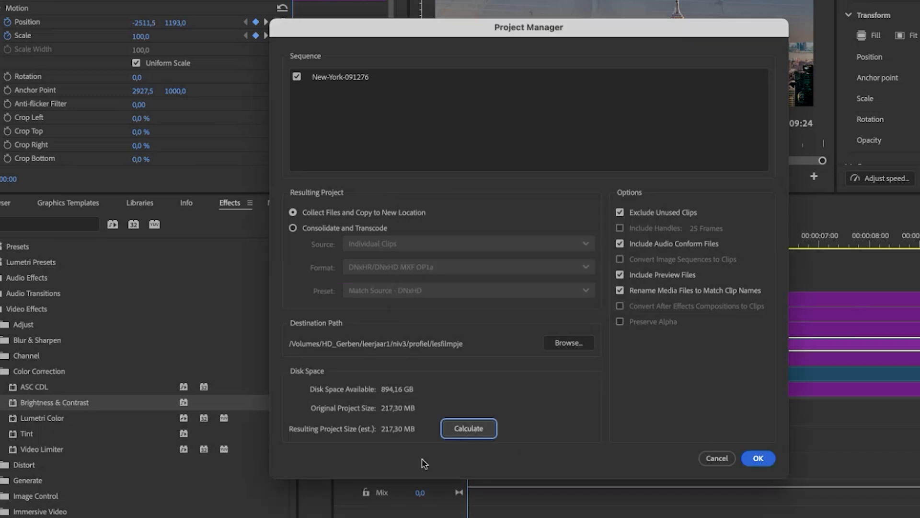
pyautogui.click(761, 459)
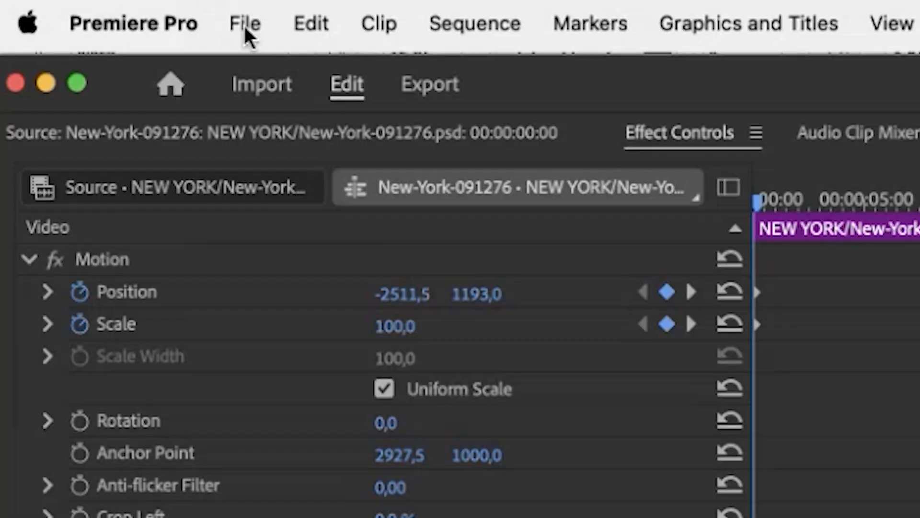
# Step: Start a media export of the New-York-091276 sequence and expand its full video settings
pyautogui.click(243, 24)
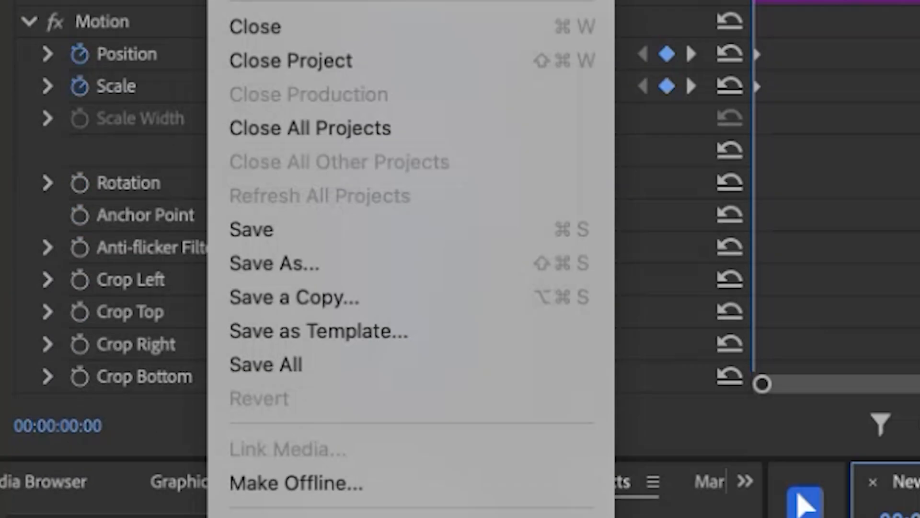
pyautogui.moveTo(334, 348)
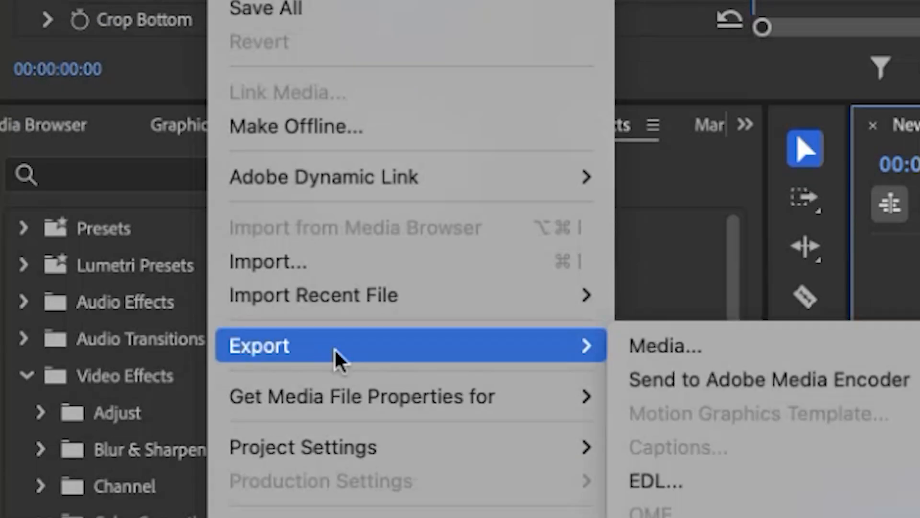
pyautogui.click(785, 340)
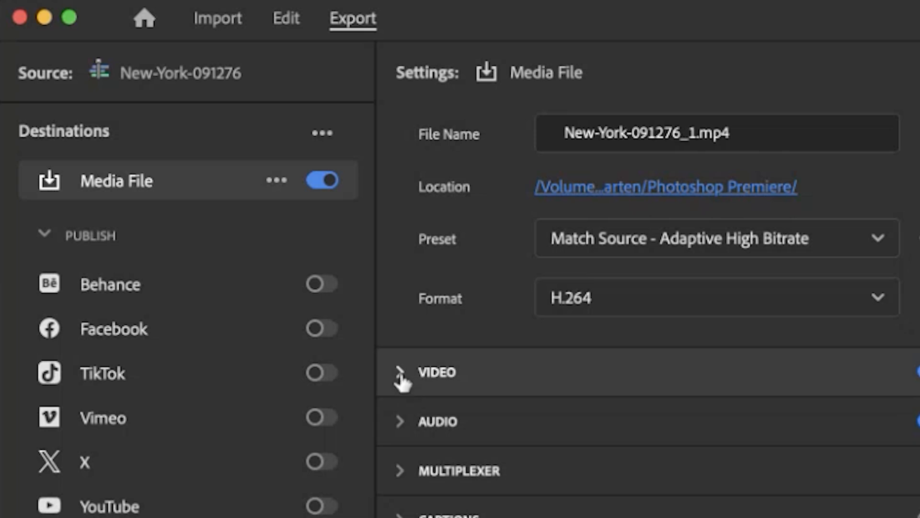
pyautogui.click(401, 374)
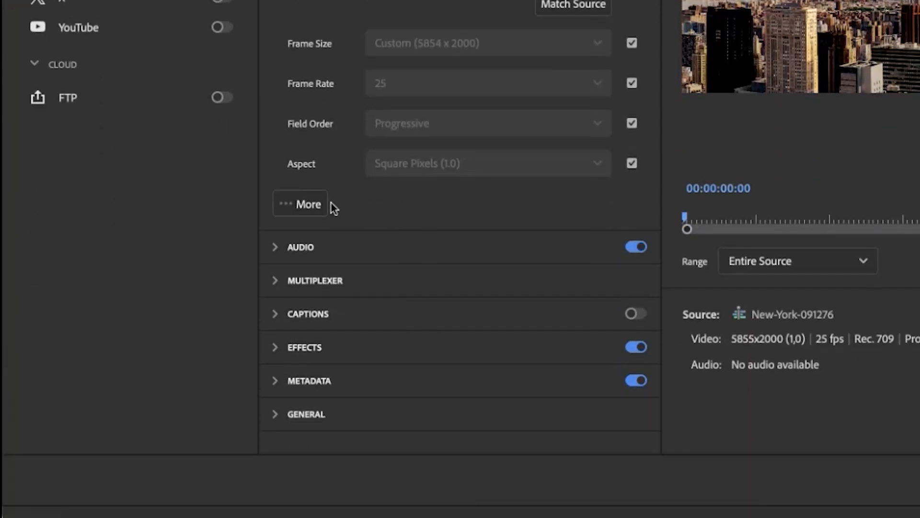
pyautogui.click(304, 204)
# Step: Set the bitrate encoding to VBR, 2 pass and export the sequence as New-York-091276_1.mp4 in H.264 format
pyautogui.moveTo(655, 82); pyautogui.dragTo(642, 350)
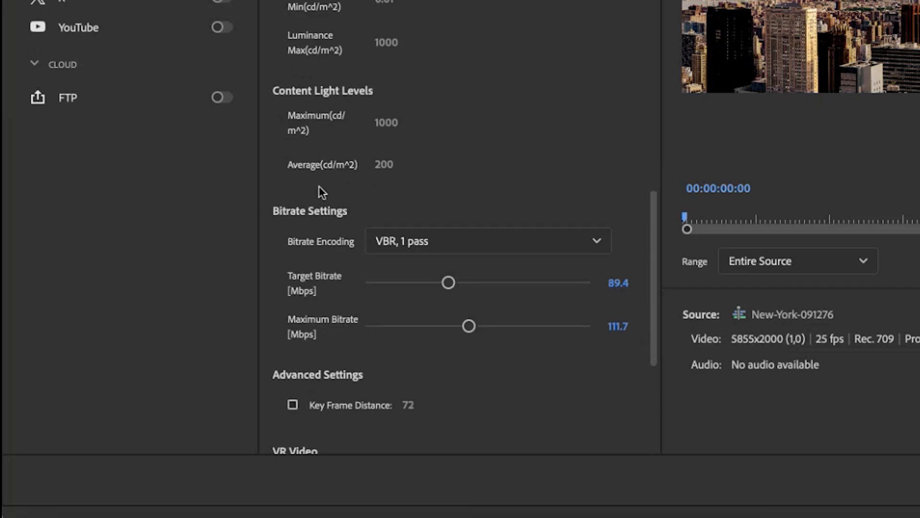
pyautogui.moveTo(334, 245)
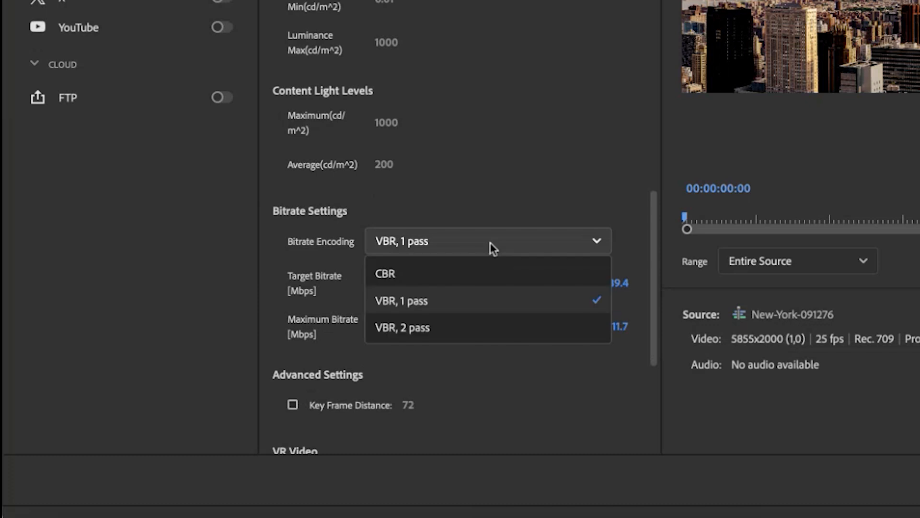
pyautogui.click(456, 327)
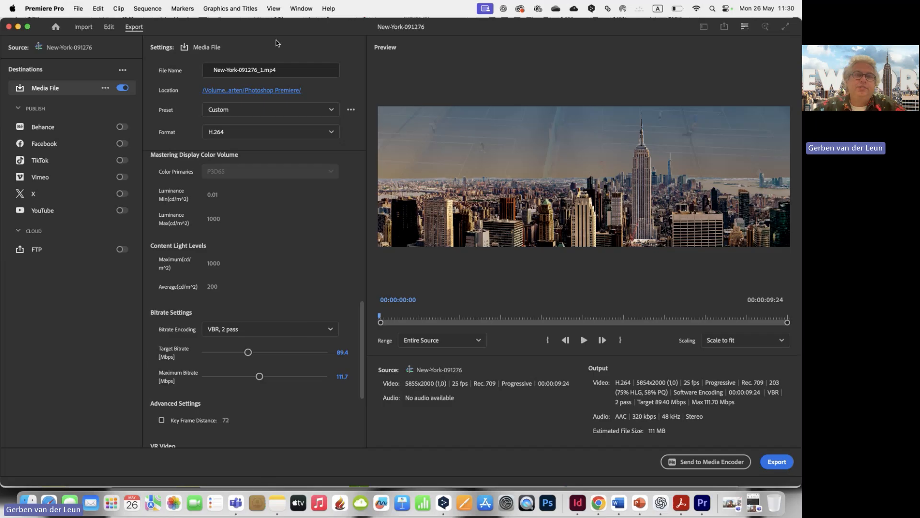
pyautogui.click(776, 462)
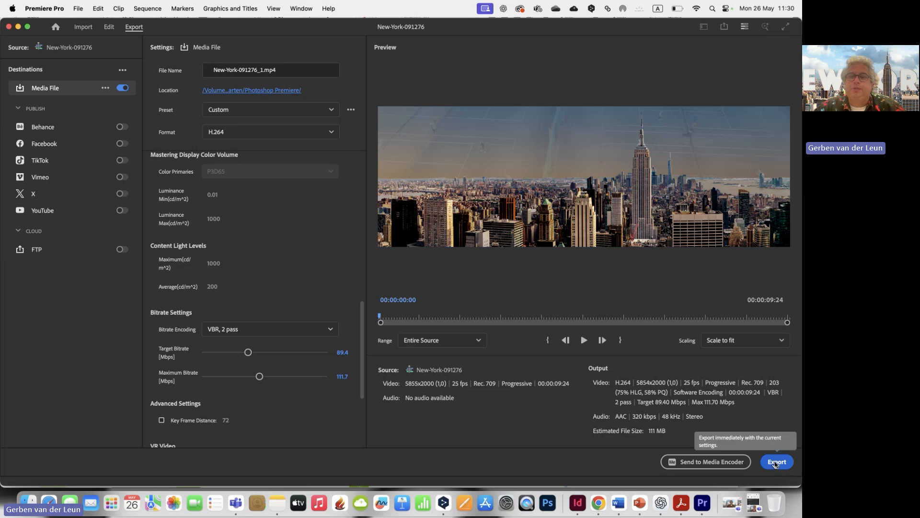